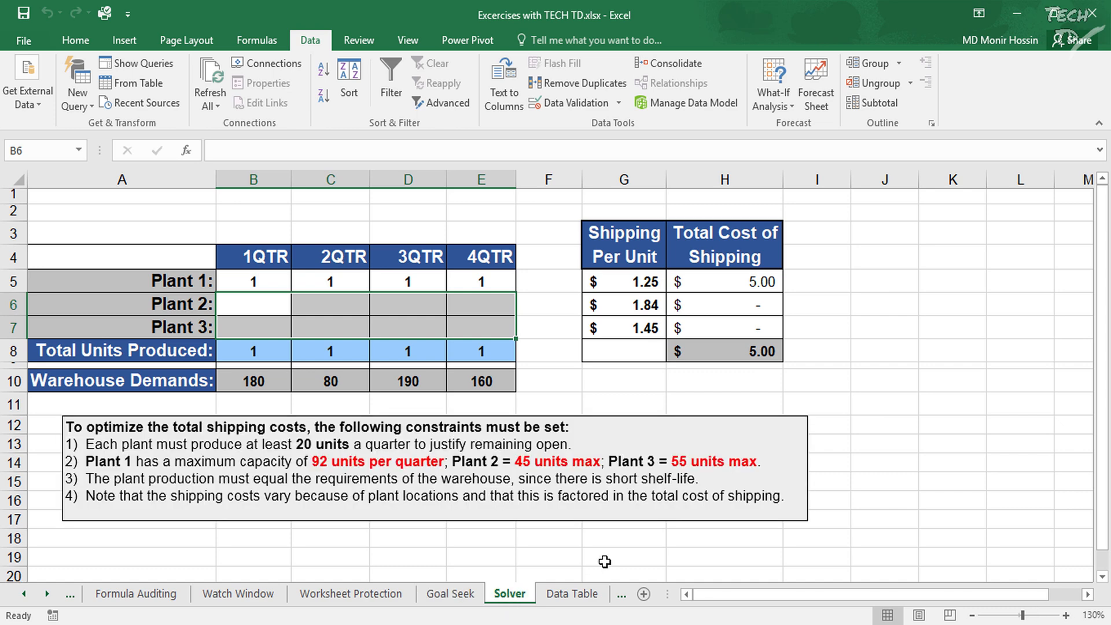
left_click(452, 596)
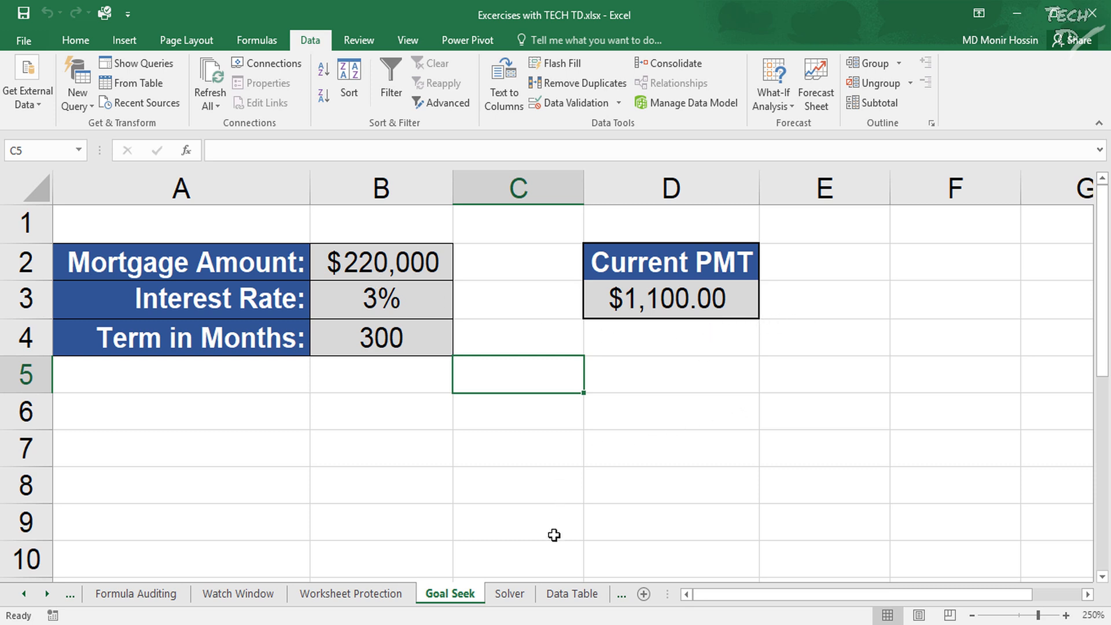
left_click(510, 593)
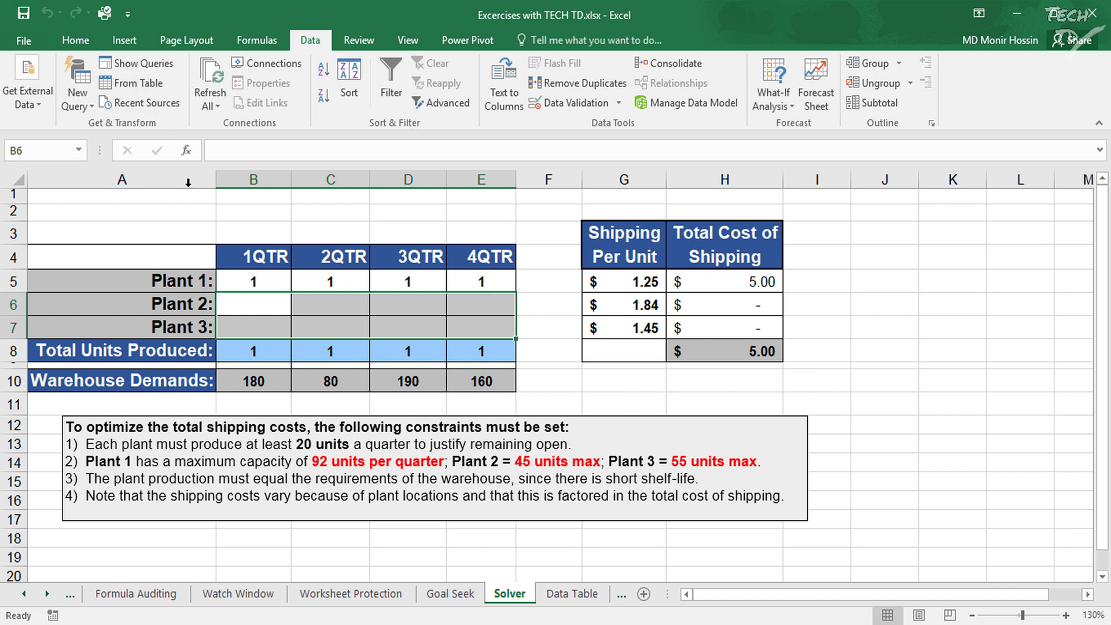
Enable the Solver add-in (Пошук розв'язання) among the Excel add-ins
left_click(24, 41)
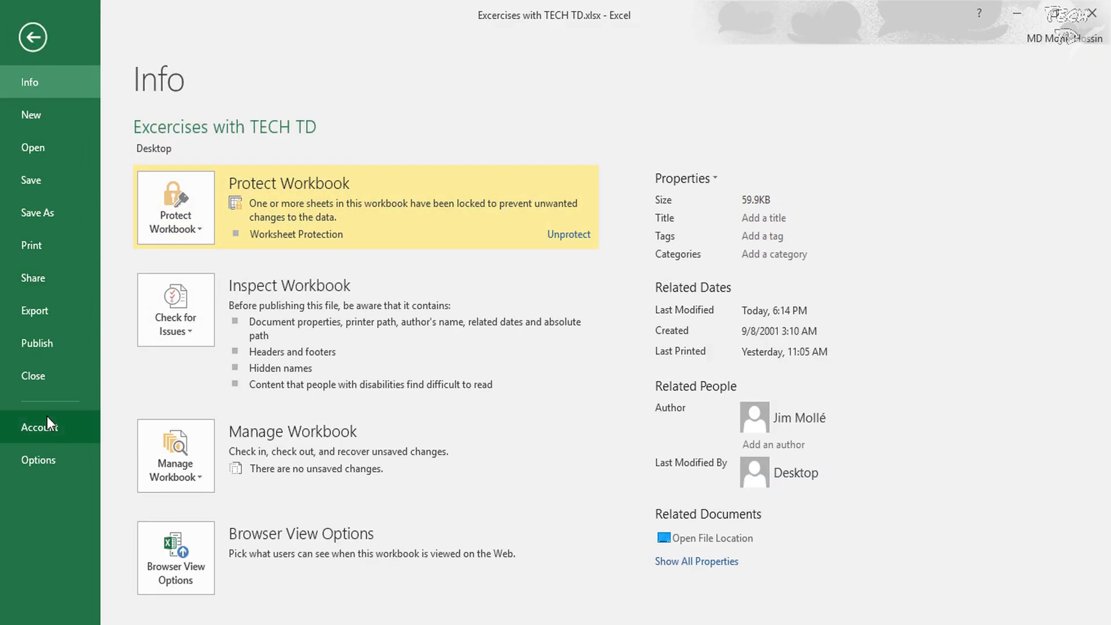
left_click(45, 453)
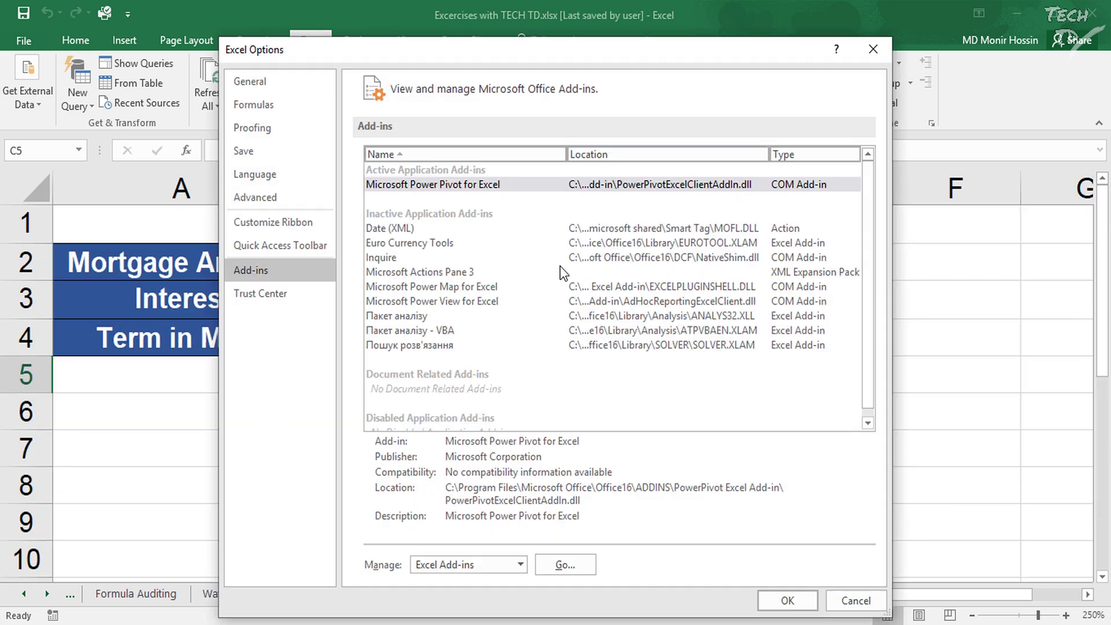
left_click(513, 567)
left_click(512, 567)
left_click(565, 568)
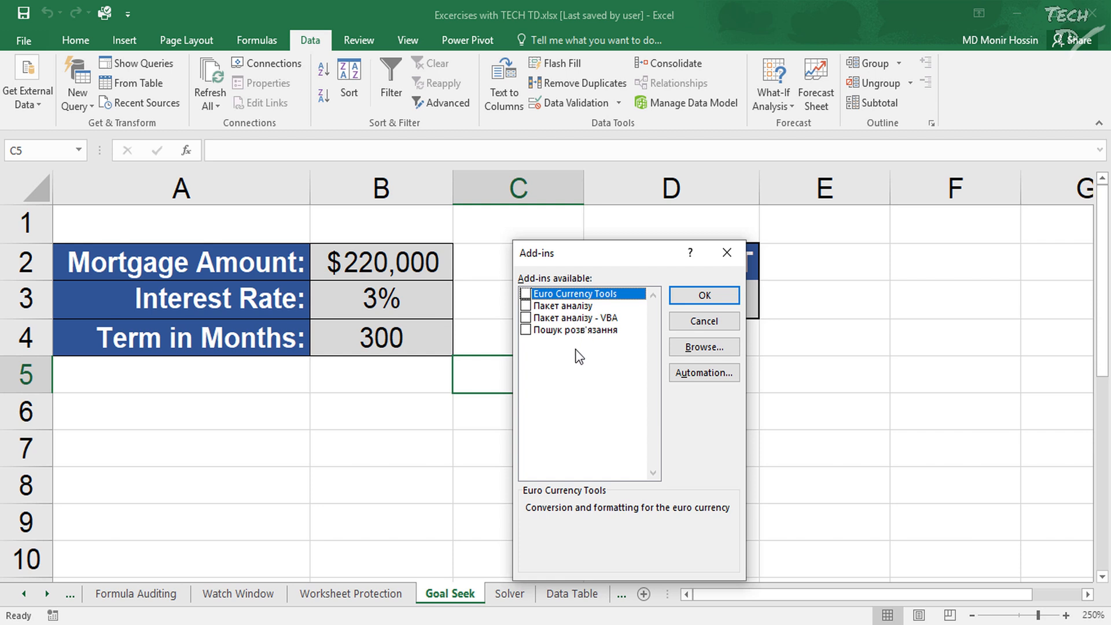
left_click(528, 329)
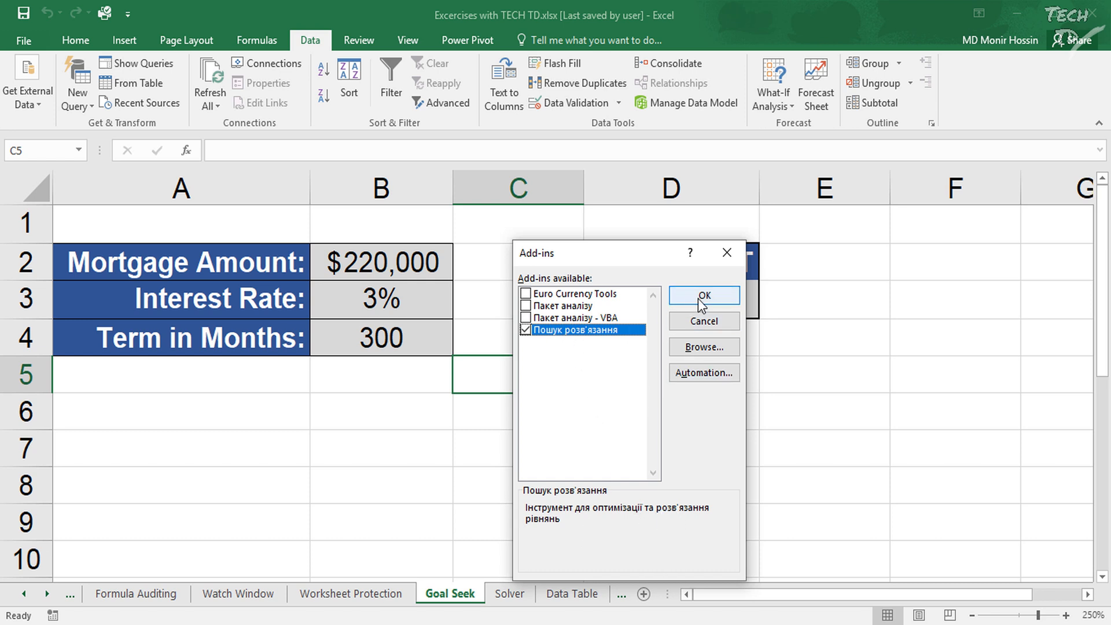
left_click(716, 295)
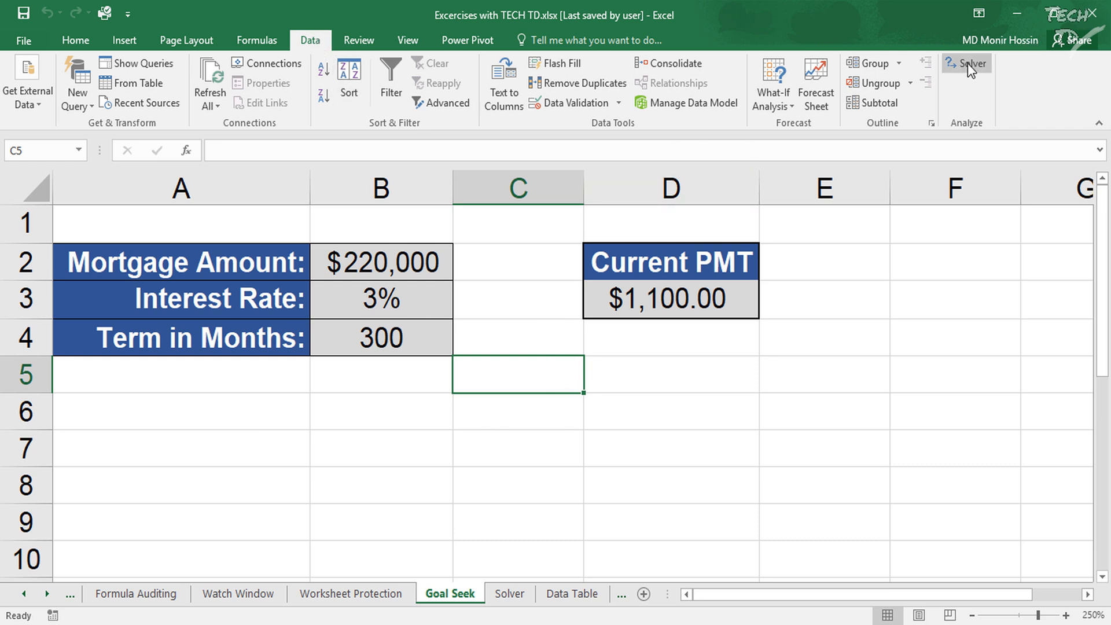
Start Solver on the Solver worksheet and set it to minimise the total shipping cost in H8
left_click(510, 594)
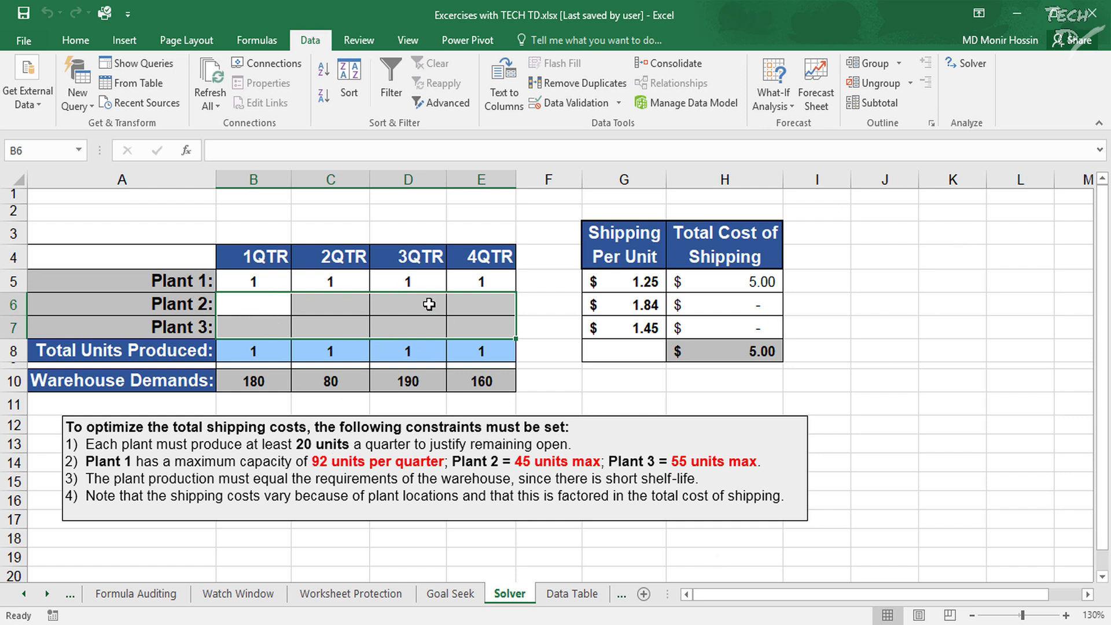
left_click(981, 61)
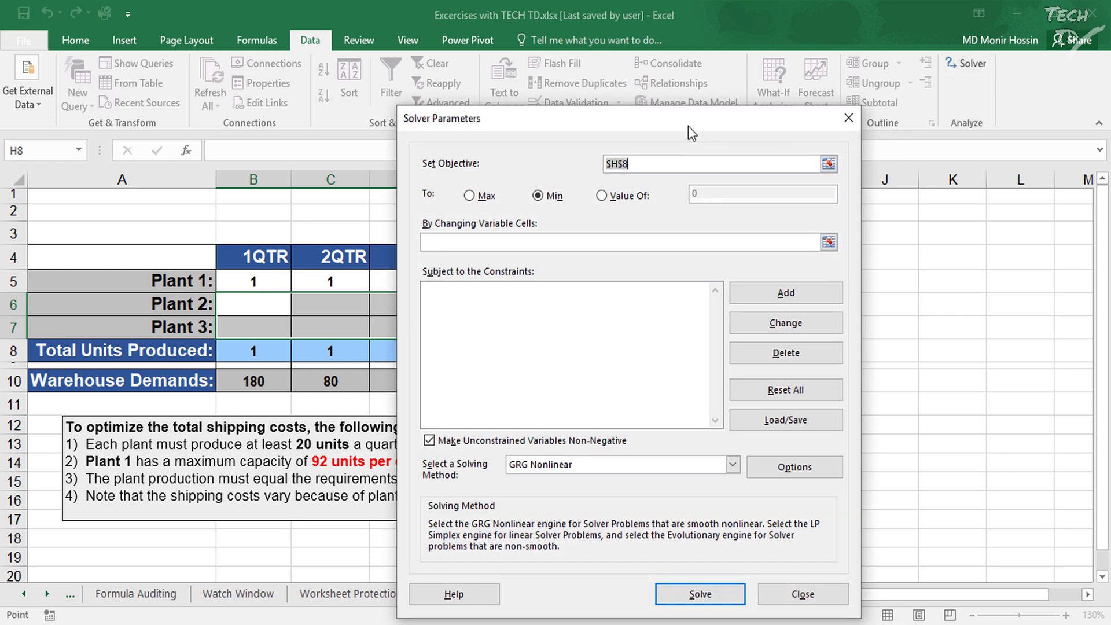
left_click_drag(689, 126, 392, 125)
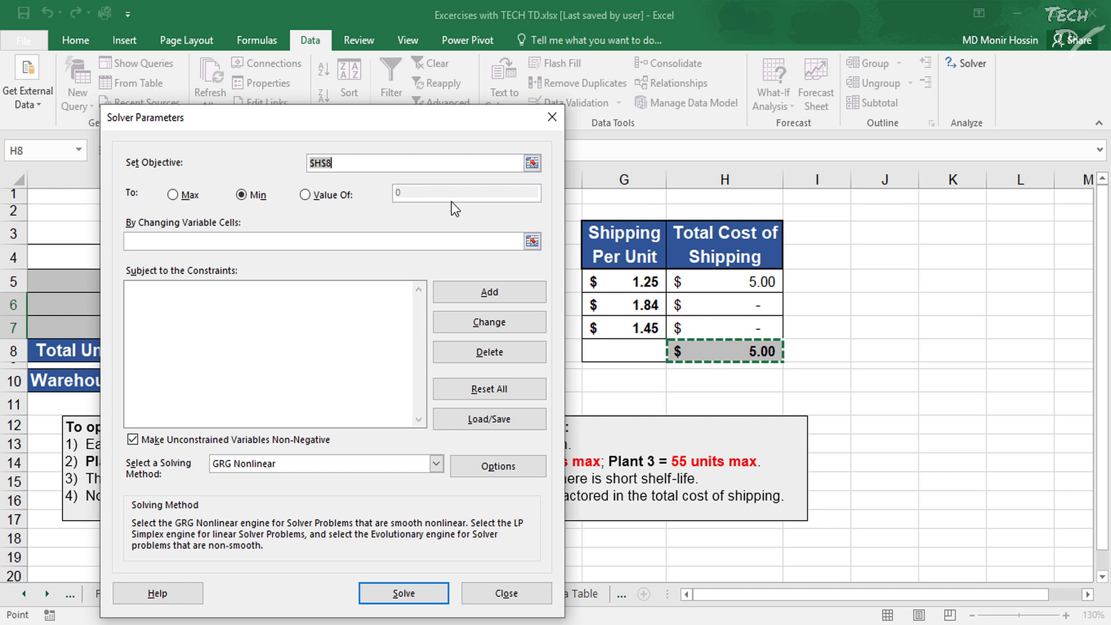
left_click(250, 196)
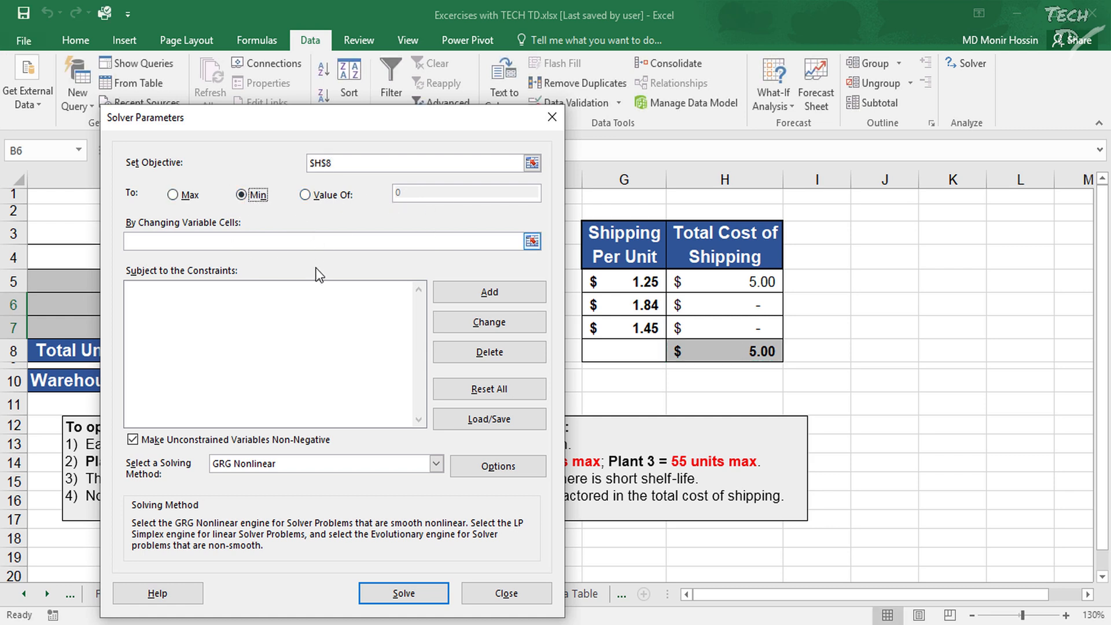
Set Solver's changing variable cells to B5:E7, the quarterly production of all three plants, and cancel the Solver results
left_click(237, 239)
left_click_drag(248, 120, 751, 100)
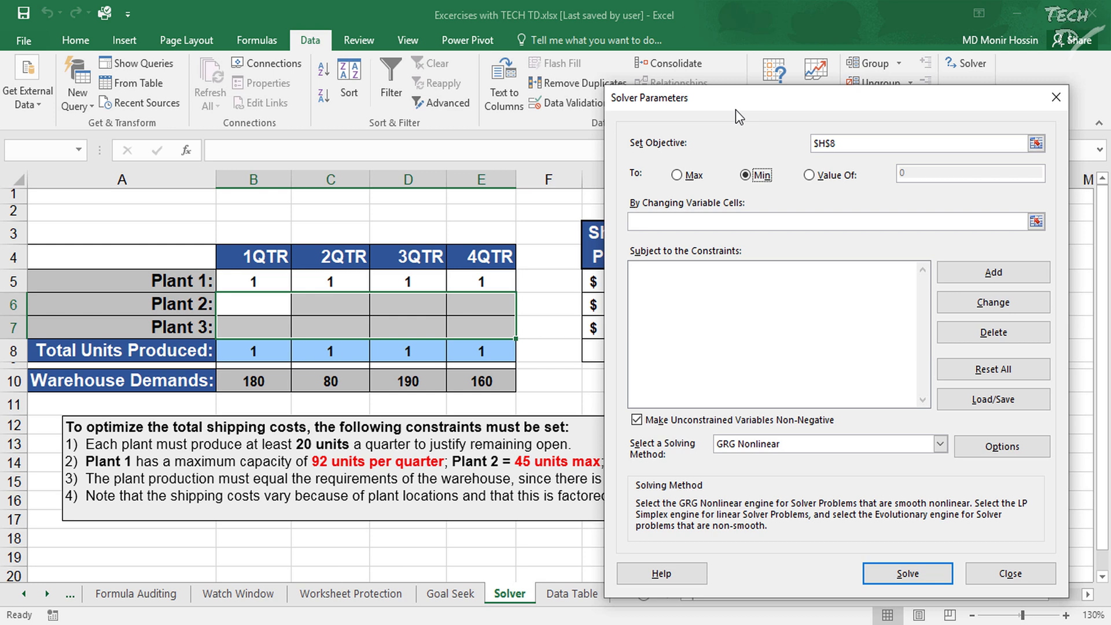
left_click(714, 222)
left_click_drag(248, 280, 486, 330)
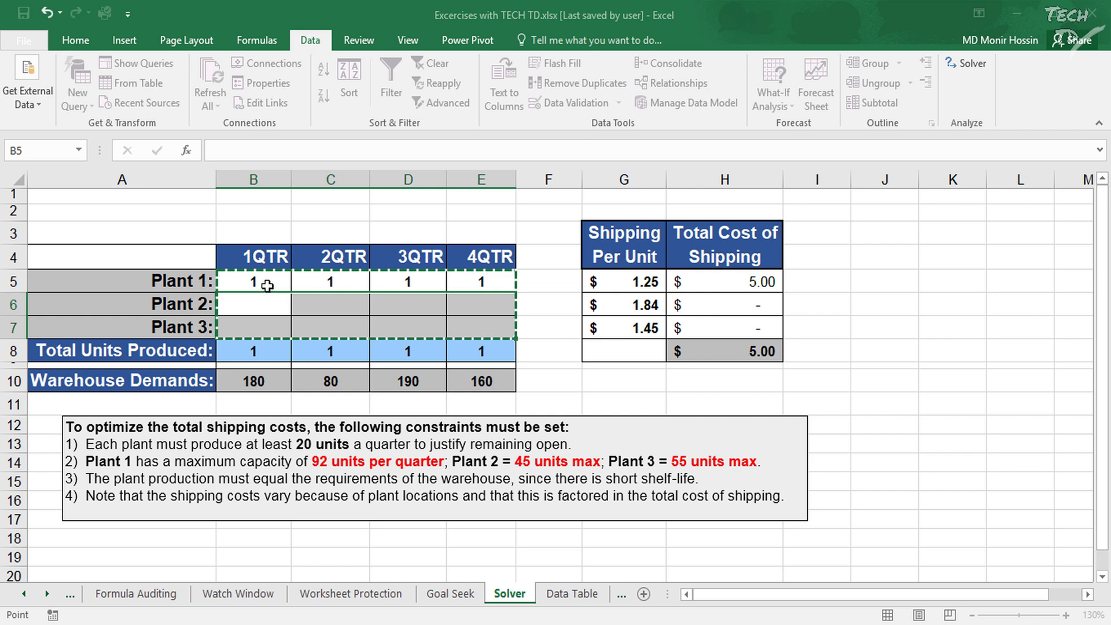
left_click_drag(265, 286, 490, 322)
key("Return")
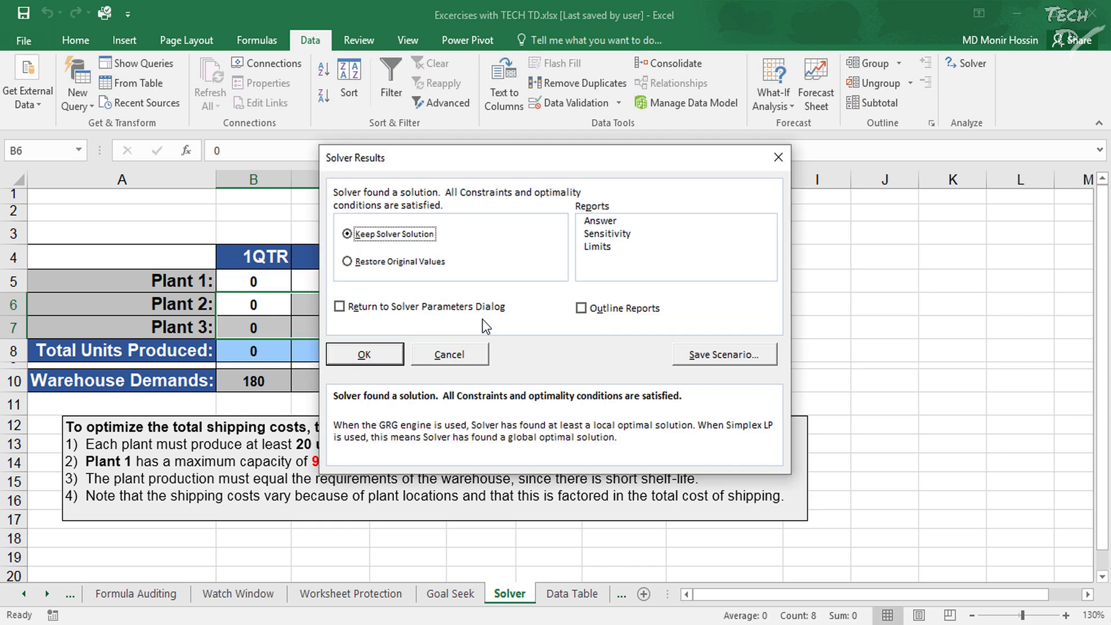
left_click(461, 363)
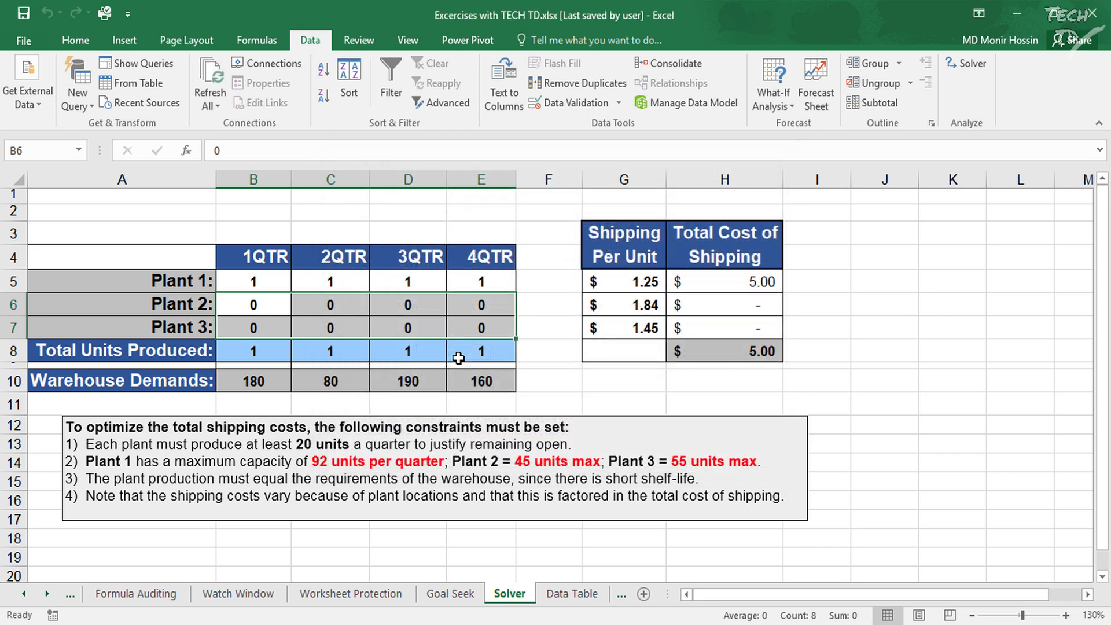
Add a Solver constraint requiring the total units produced in B8:E8 to be >= 20
left_click(953, 66)
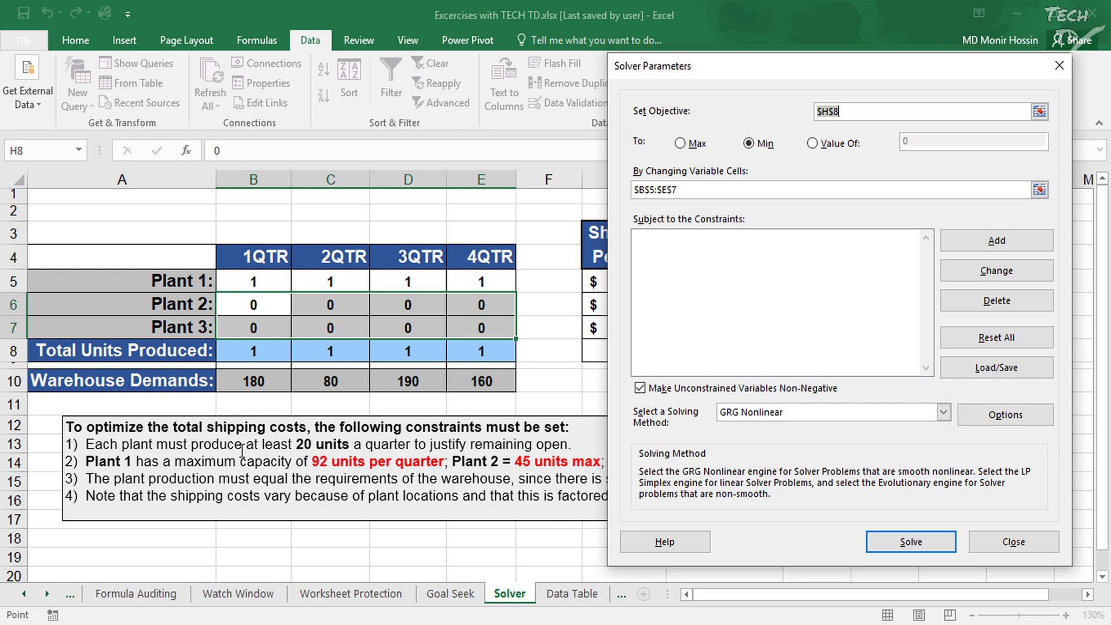
left_click(995, 245)
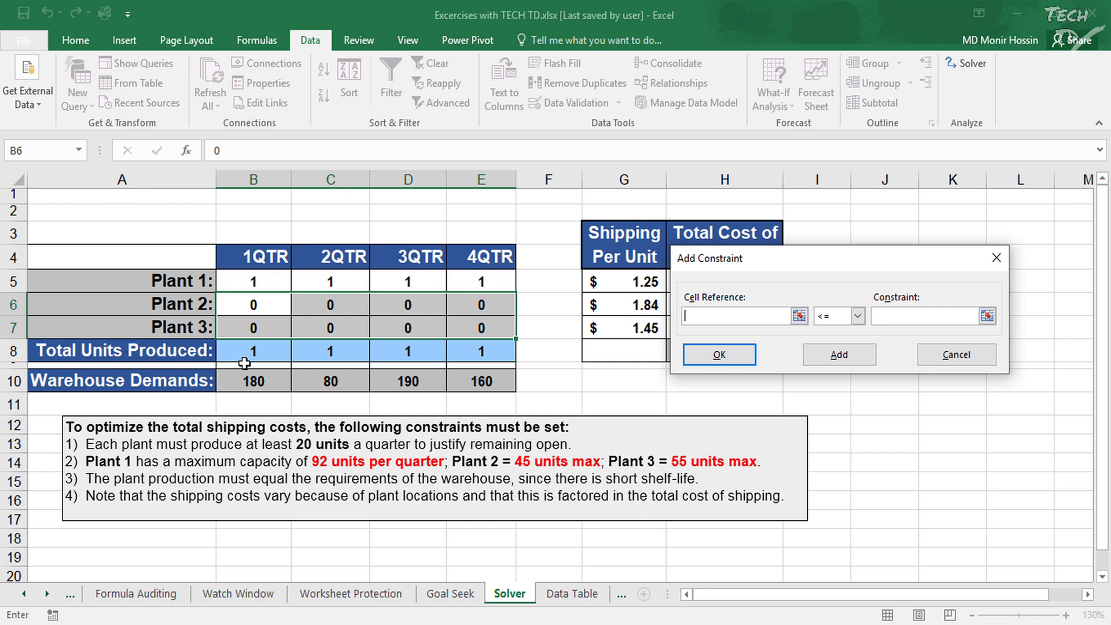
left_click_drag(258, 355, 464, 355)
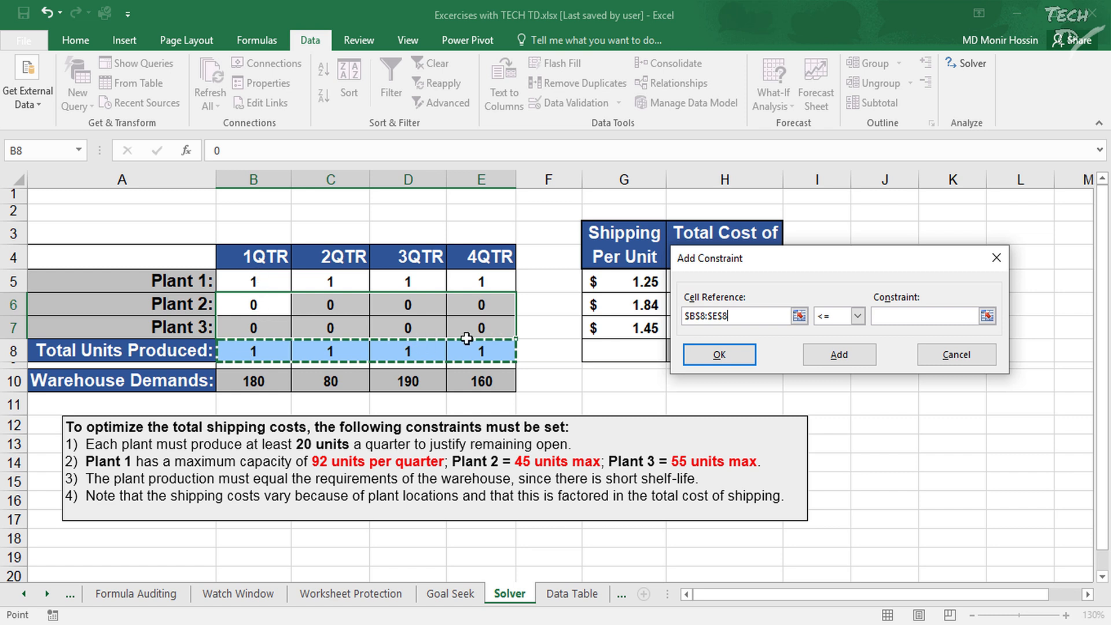
left_click(857, 317)
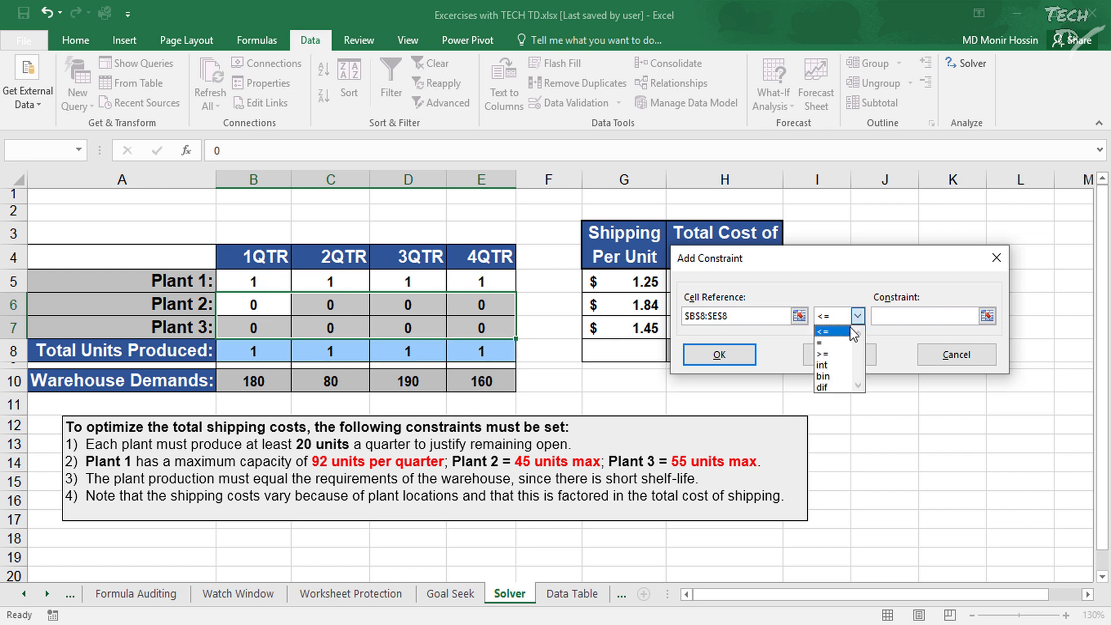
left_click(843, 354)
left_click(905, 318)
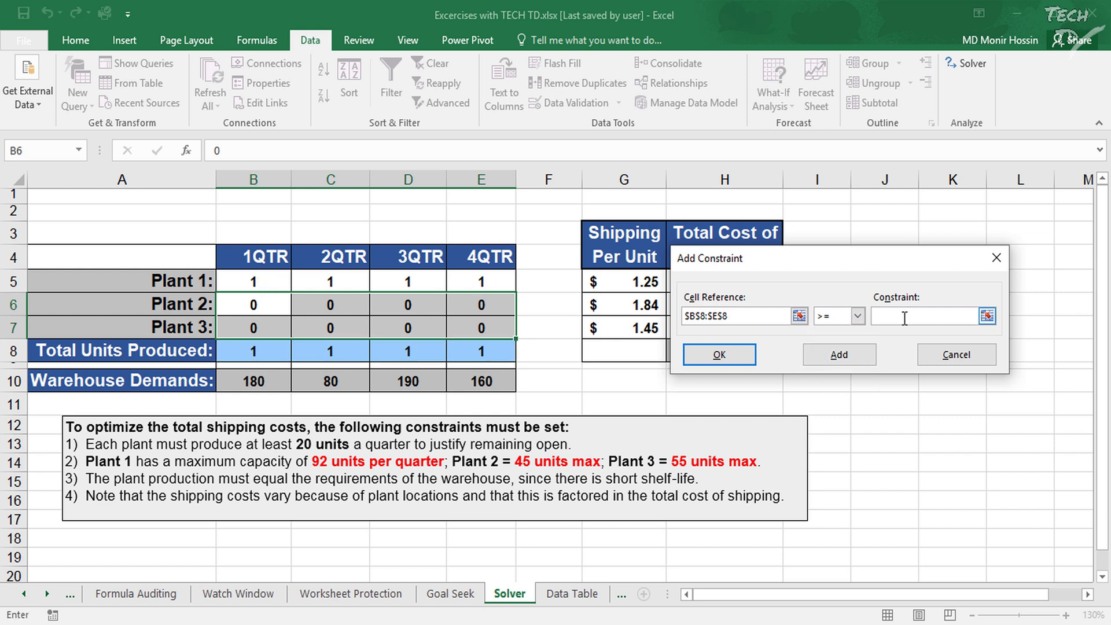
type("20")
left_click(820, 364)
Add a Solver constraint limiting Plant 1's quarterly production in B5:E5 to <= 92
left_click_drag(255, 282, 481, 284)
left_click(859, 317)
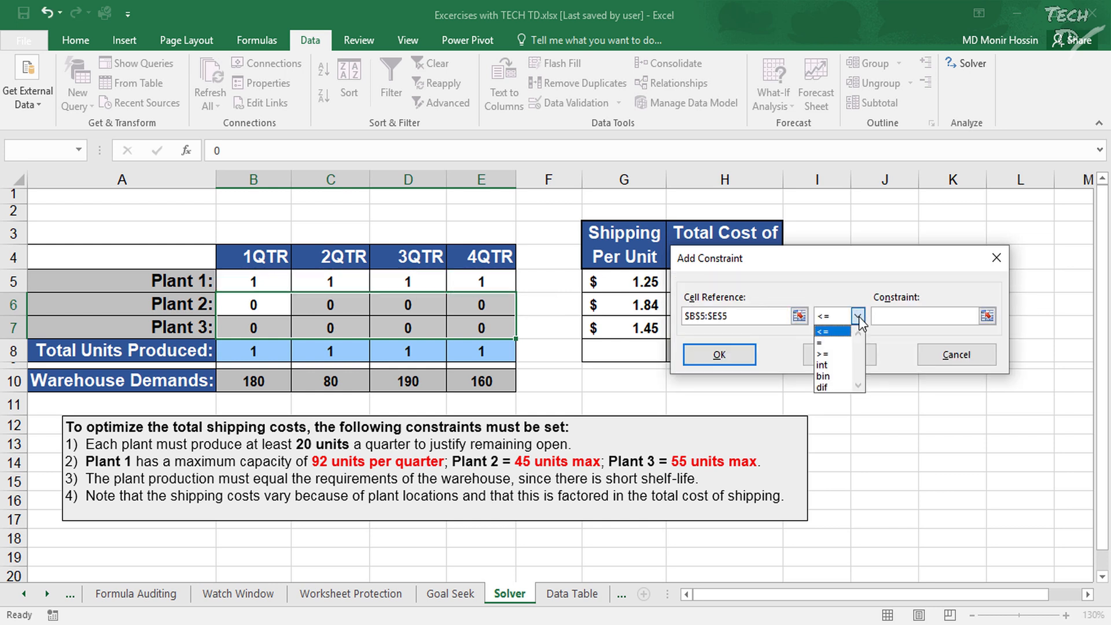
left_click(901, 316)
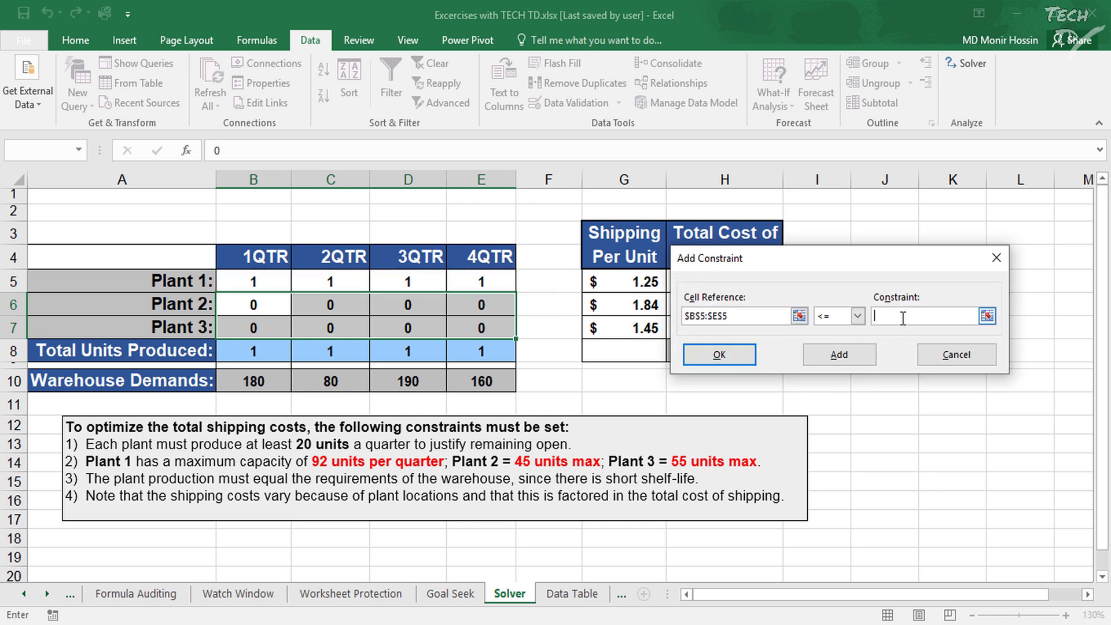
type("92")
left_click(829, 356)
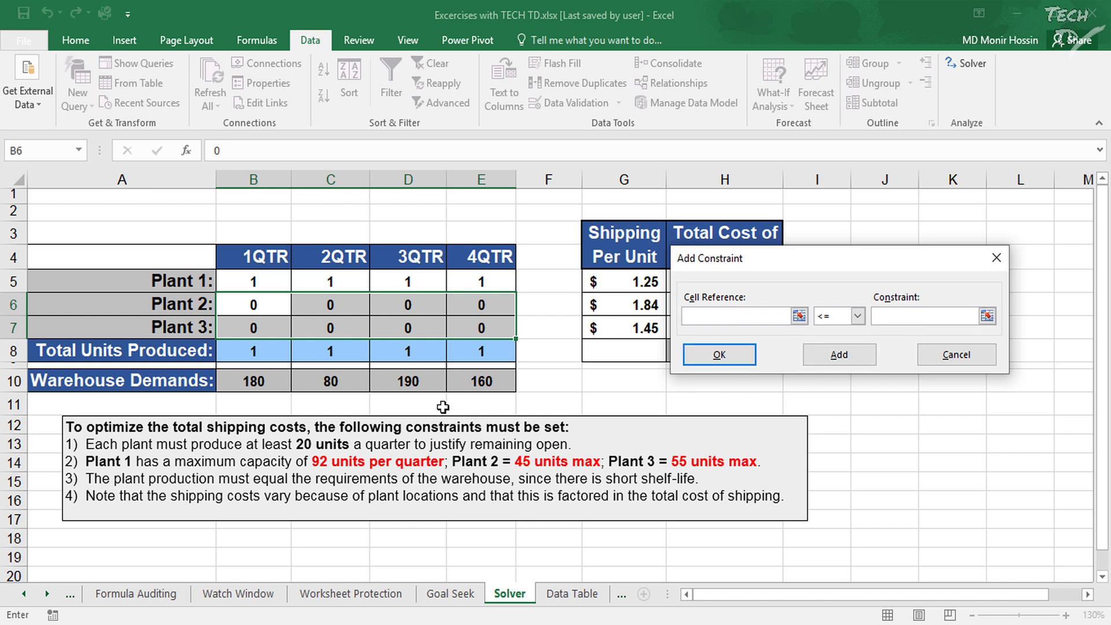
Add a Solver constraint limiting Plant 2's quarterly production in B6:E6 to <= 45
left_click_drag(254, 312, 462, 303)
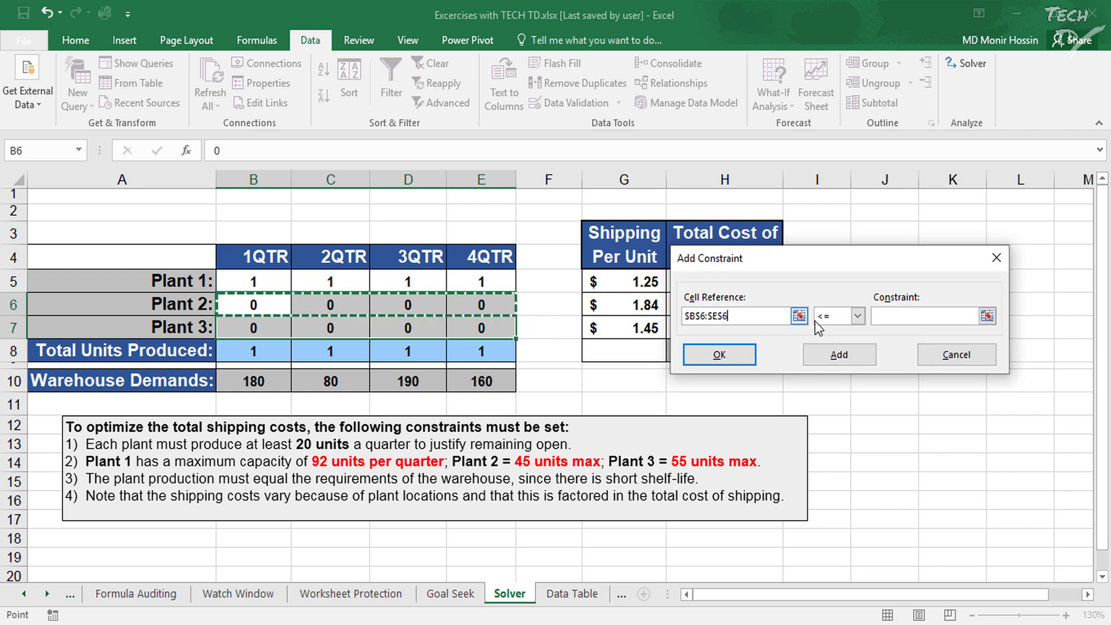
left_click(914, 316)
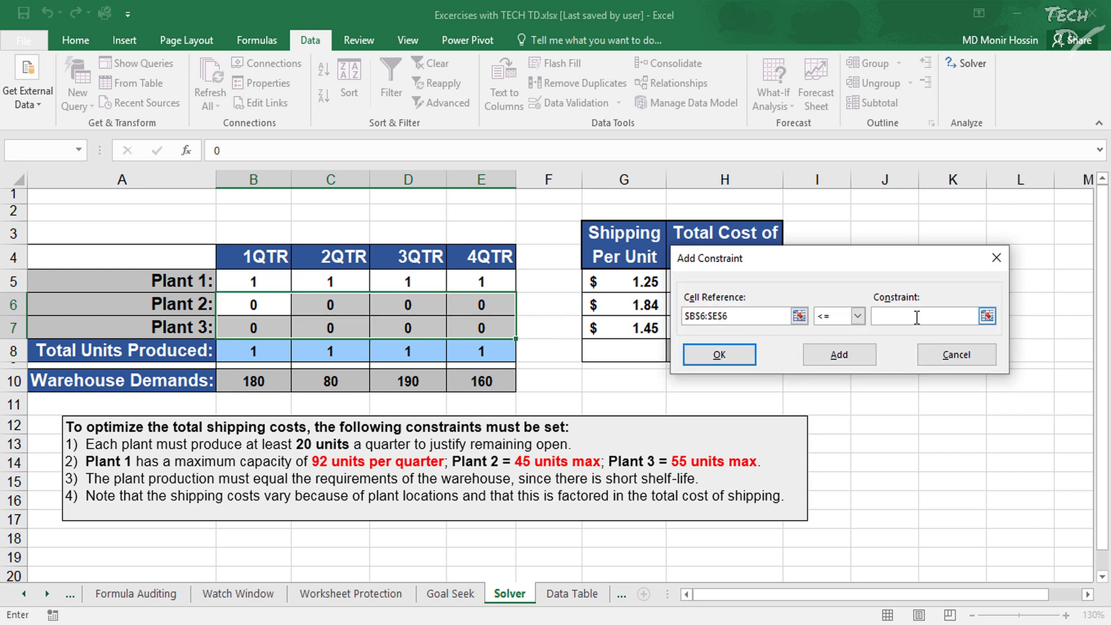
type("45")
left_click(850, 357)
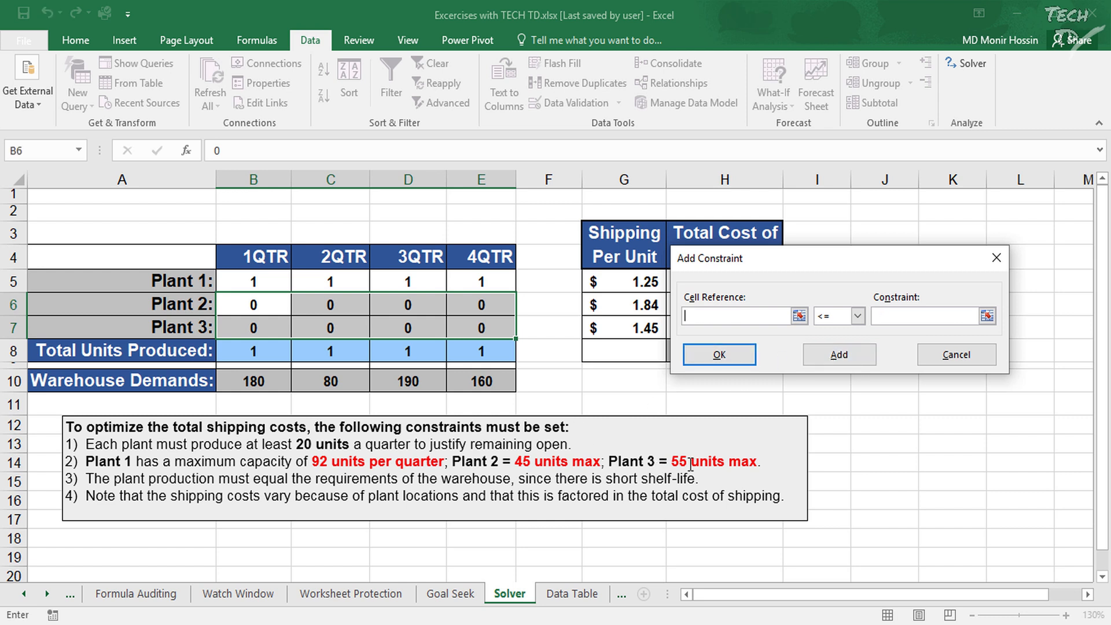
Add a Solver constraint limiting Plant 3's quarterly production in B7:E7 to <= 55
left_click_drag(231, 327, 469, 328)
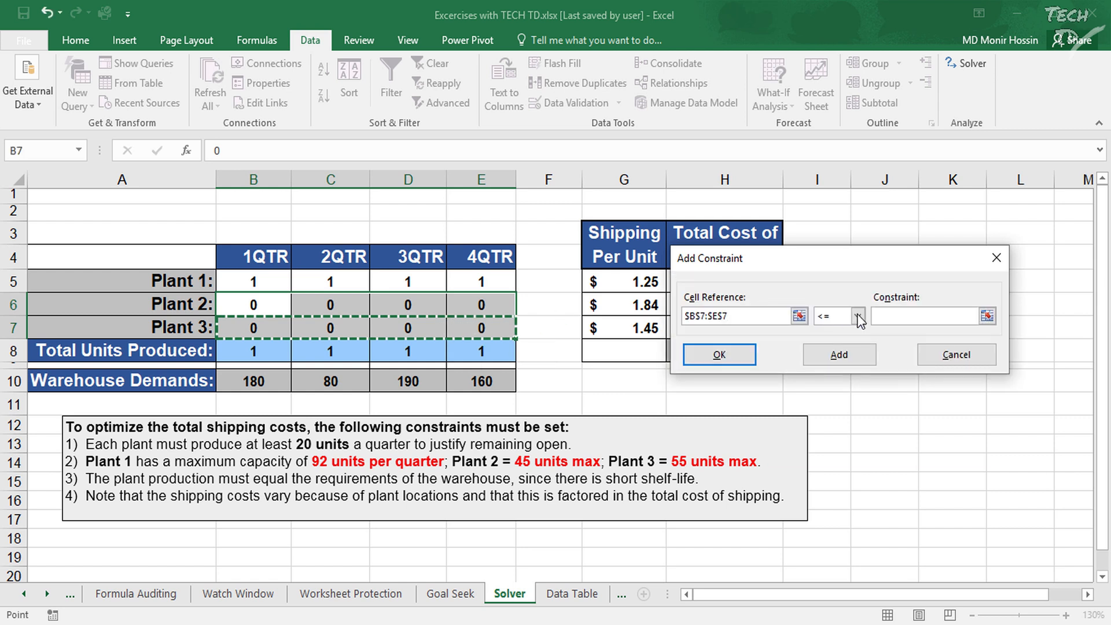
left_click(954, 317)
type("55")
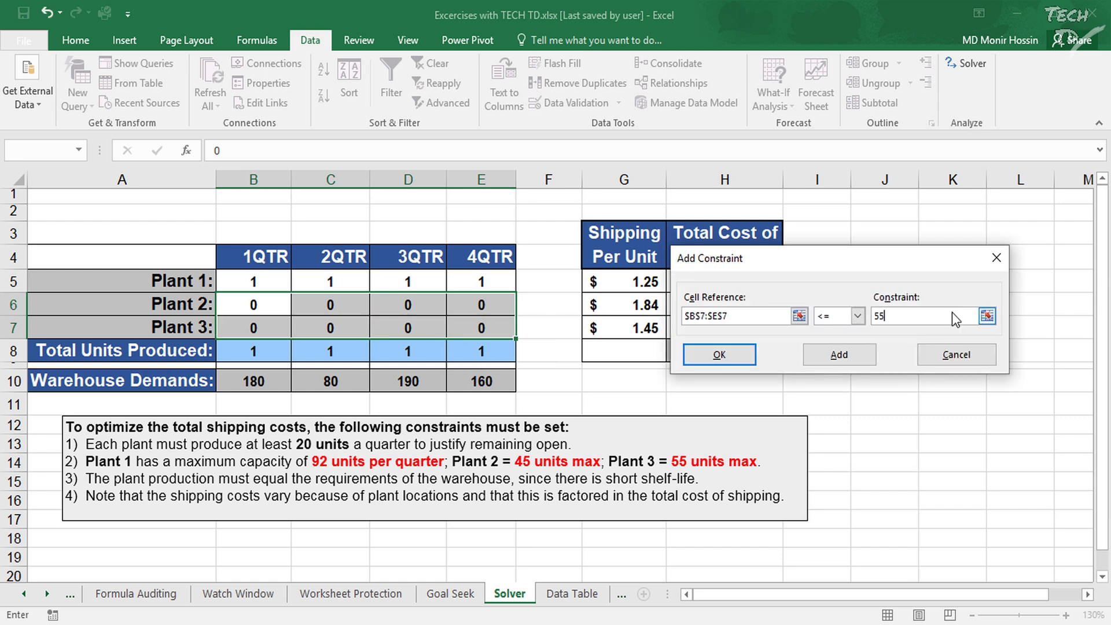
left_click(841, 357)
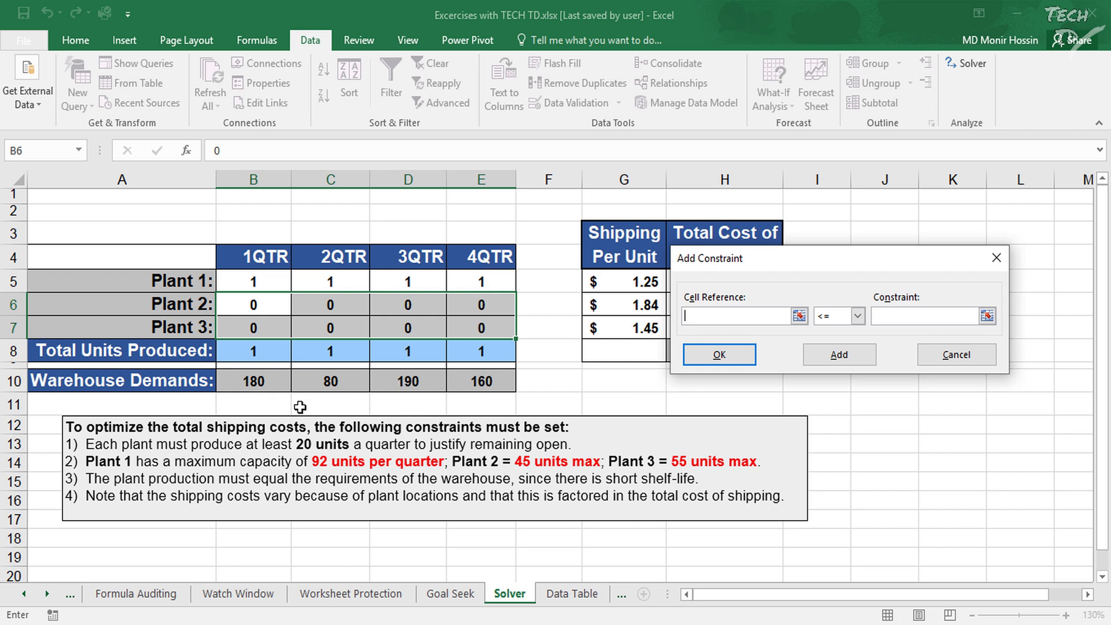
Add a Solver constraint making the 1QTR total in B8 equal to the warehouse demand in B10
left_click(275, 351)
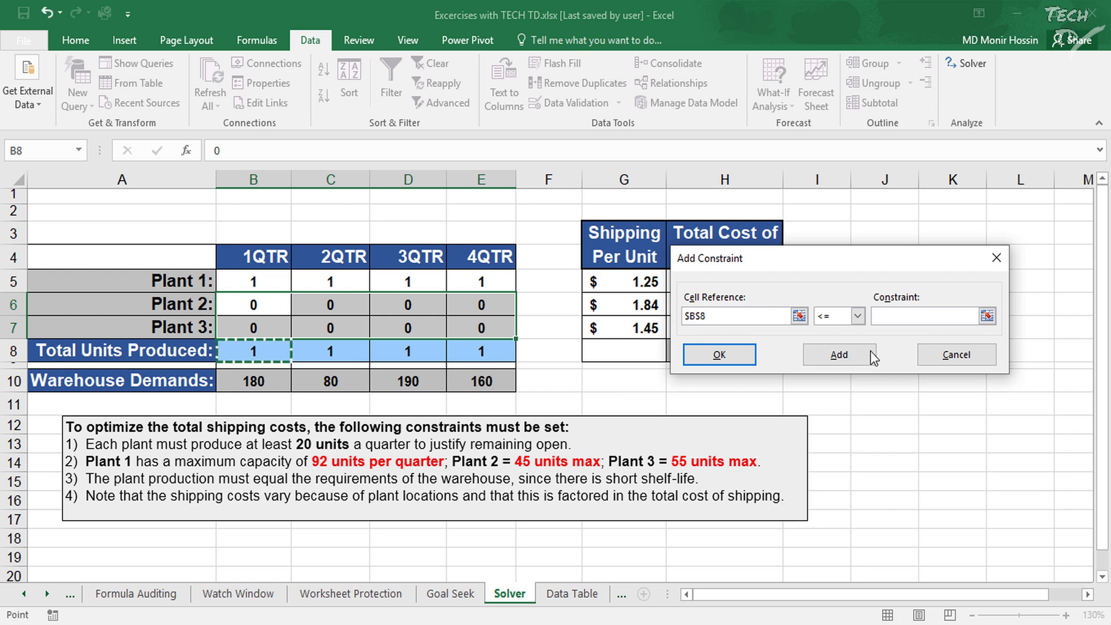
left_click(859, 316)
left_click(822, 342)
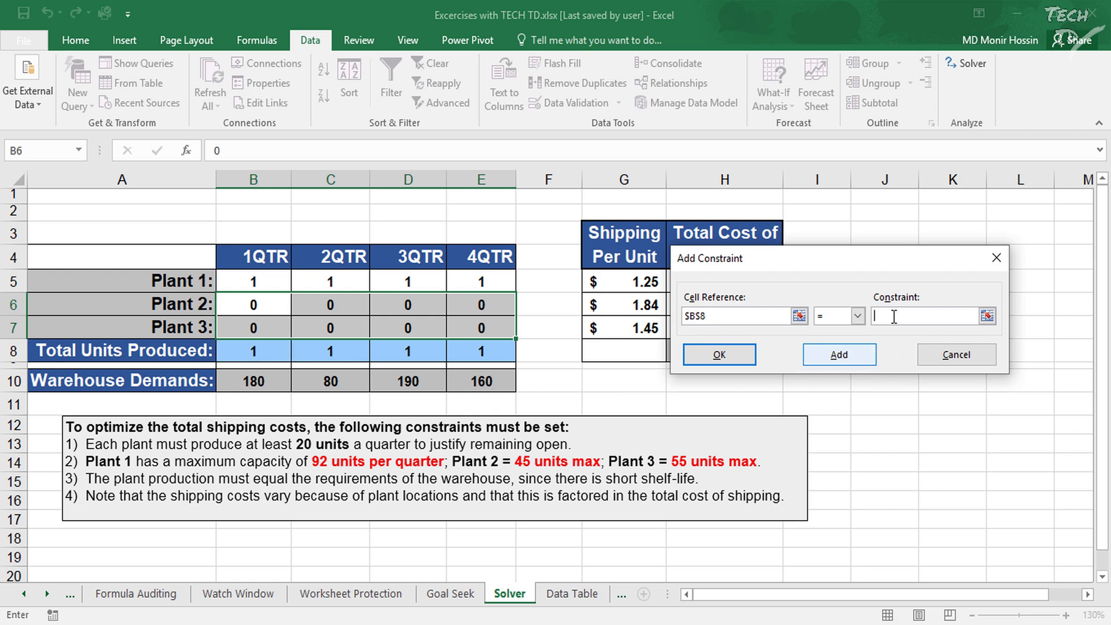
left_click(268, 387)
key("alt+a")
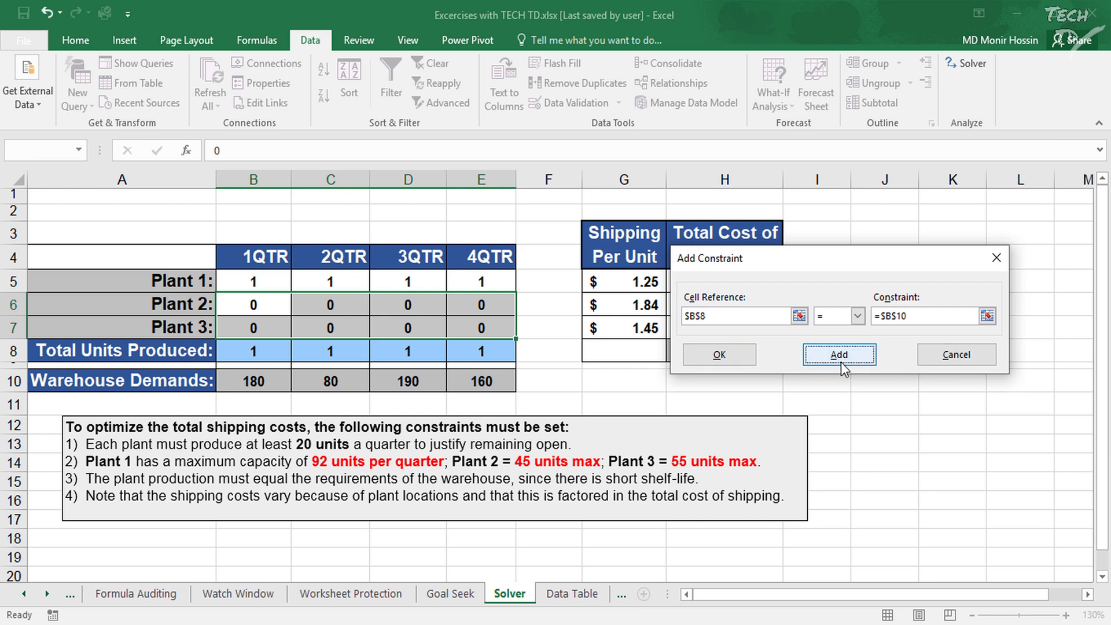
Add a Solver constraint making the 2QTR total in C8 equal to the warehouse demand in C10
left_click(354, 347)
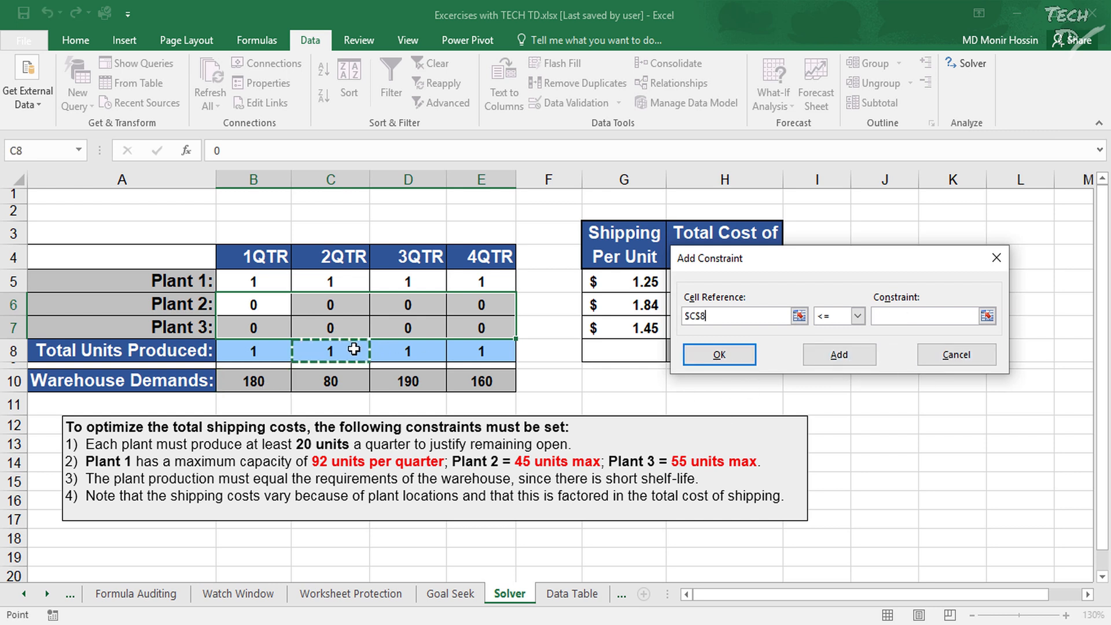
left_click(858, 316)
left_click(821, 343)
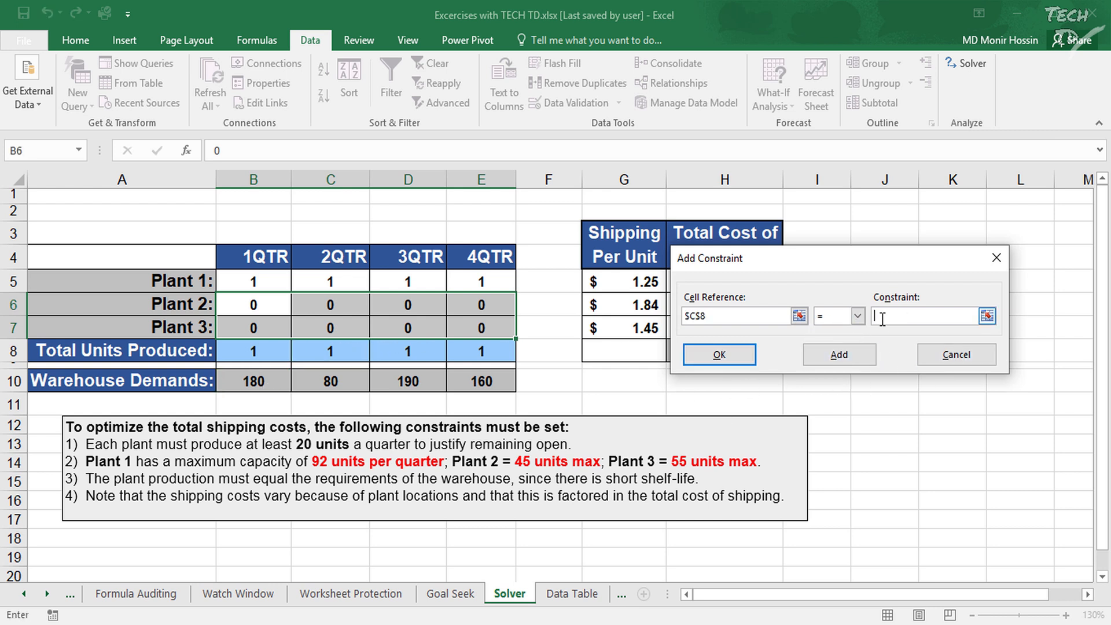
left_click(347, 386)
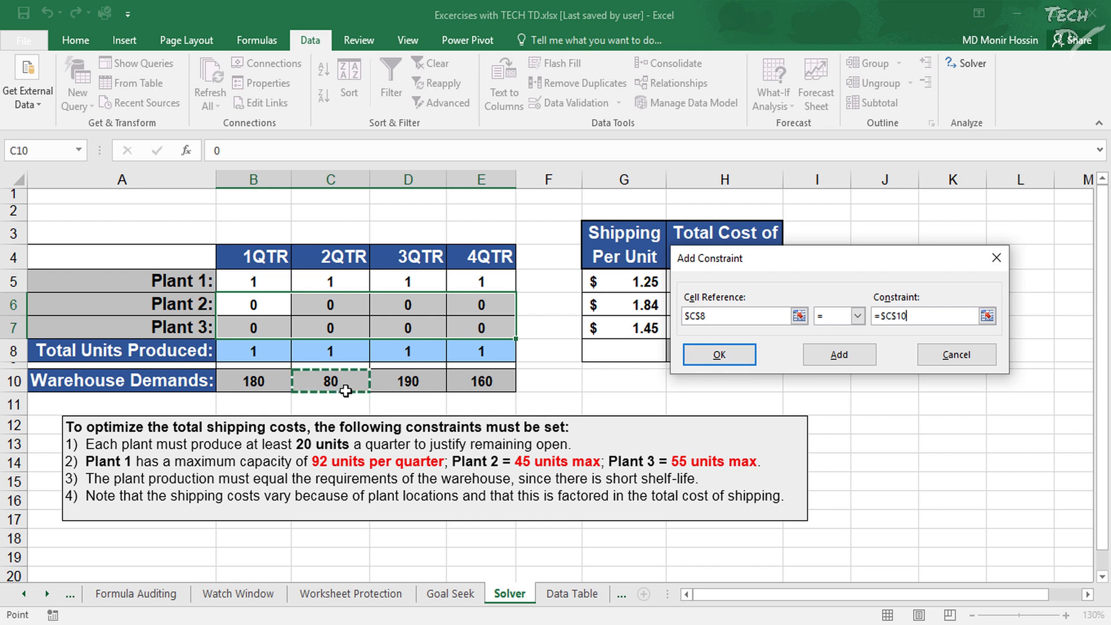
left_click(851, 359)
Add a Solver constraint making the 3QTR total in D8 equal to the warehouse demand in D10
left_click(402, 359)
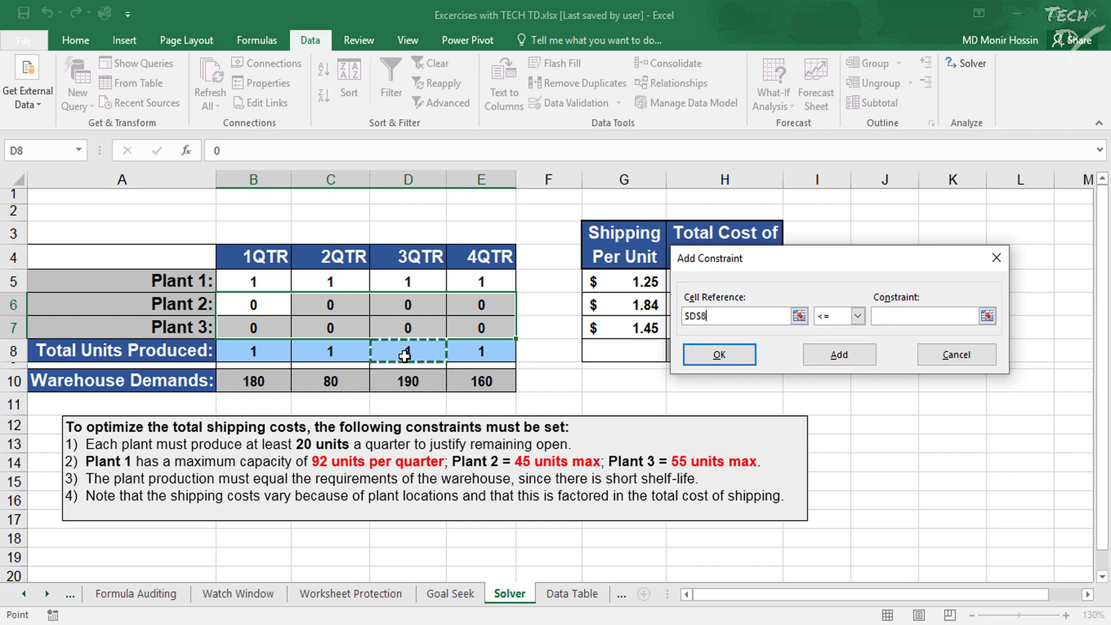
left_click(858, 316)
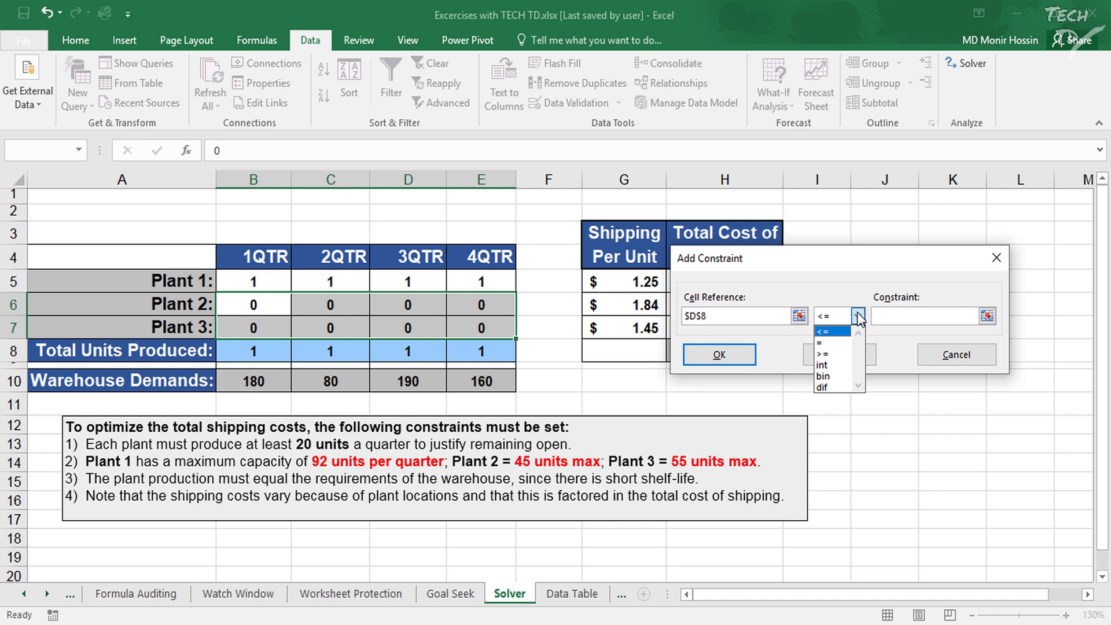
left_click(838, 343)
left_click(422, 380)
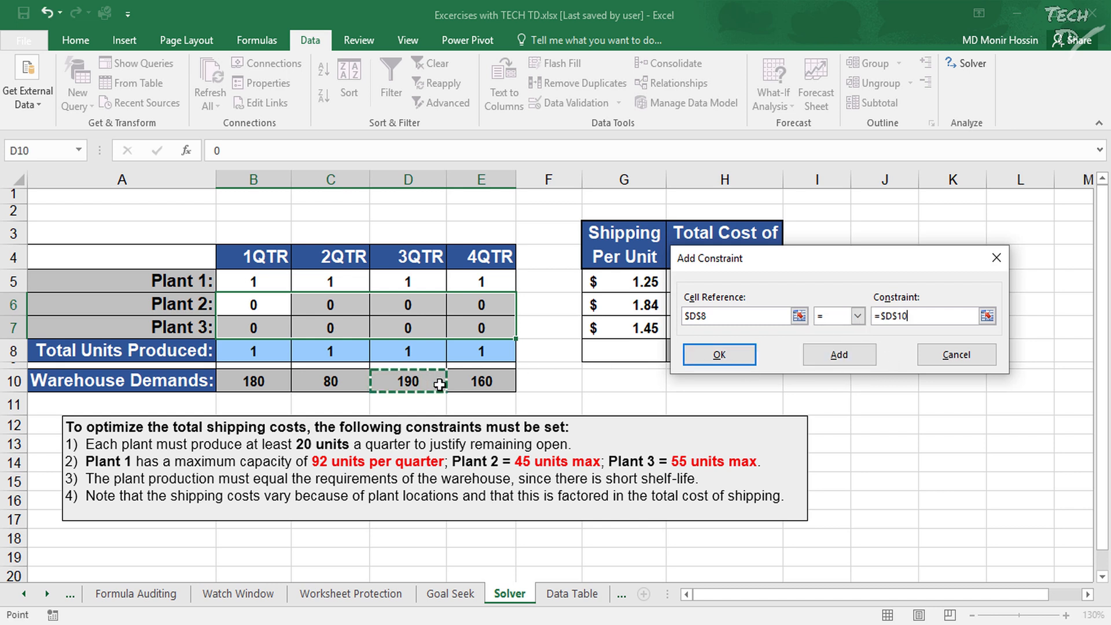
left_click(840, 354)
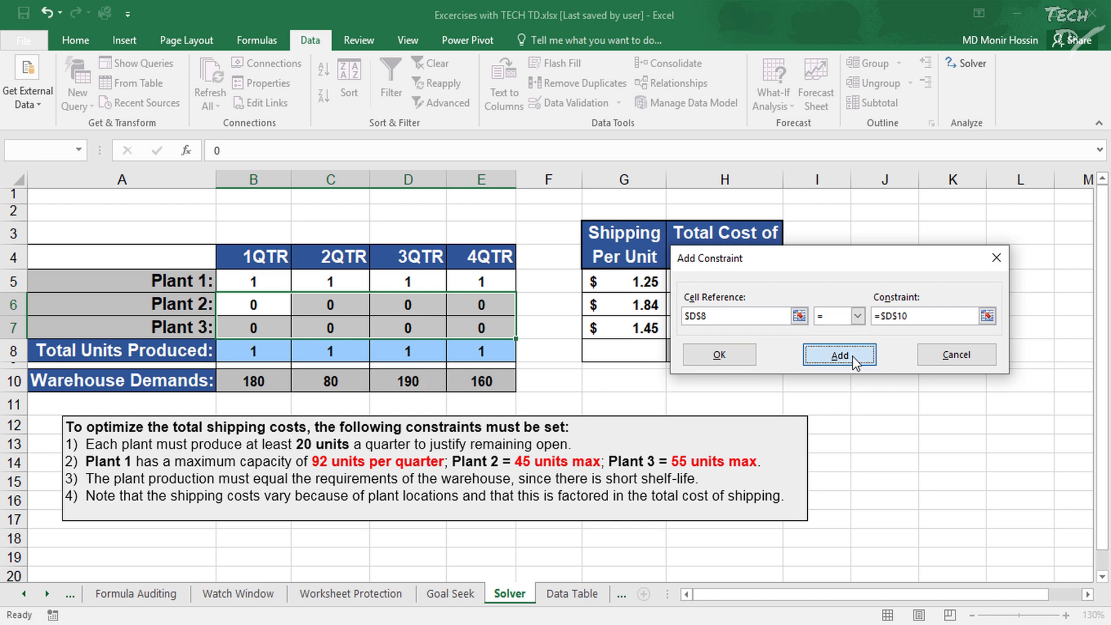
Add the last Solver constraint, making the 4QTR total in E8 equal to the warehouse demand in E10, and return to the Solver parameters
left_click(498, 358)
left_click(858, 316)
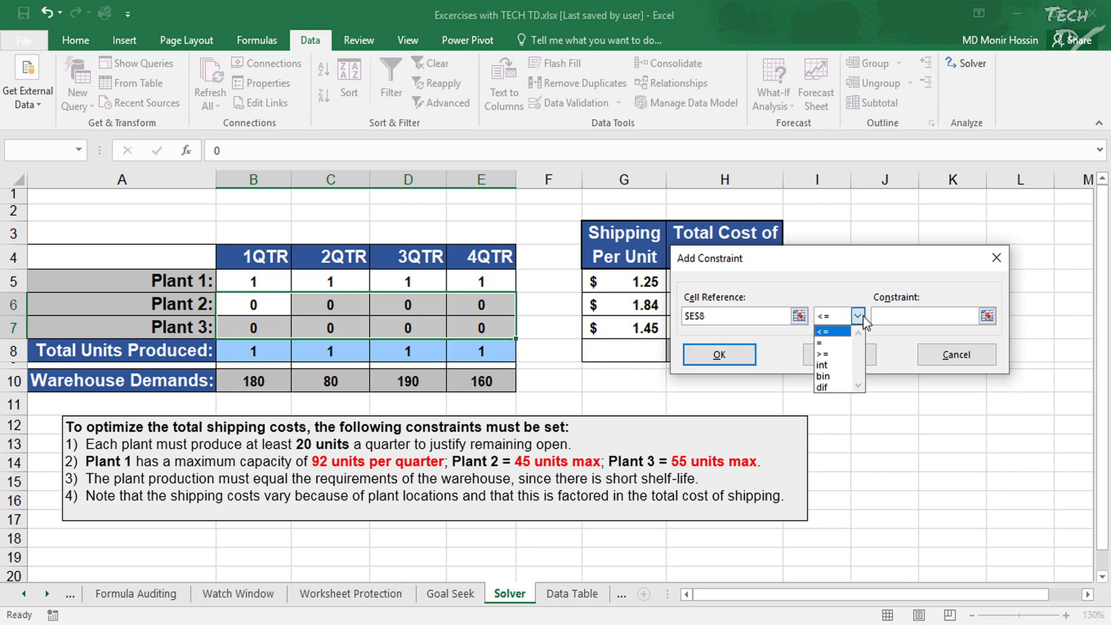
left_click(838, 343)
left_click(492, 383)
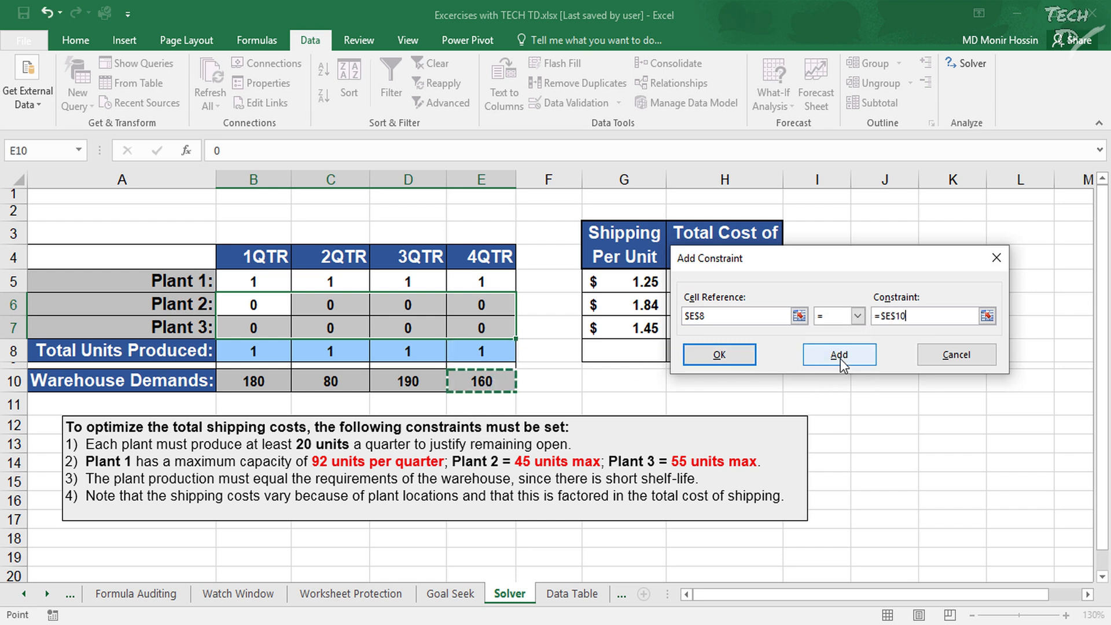
left_click(701, 358)
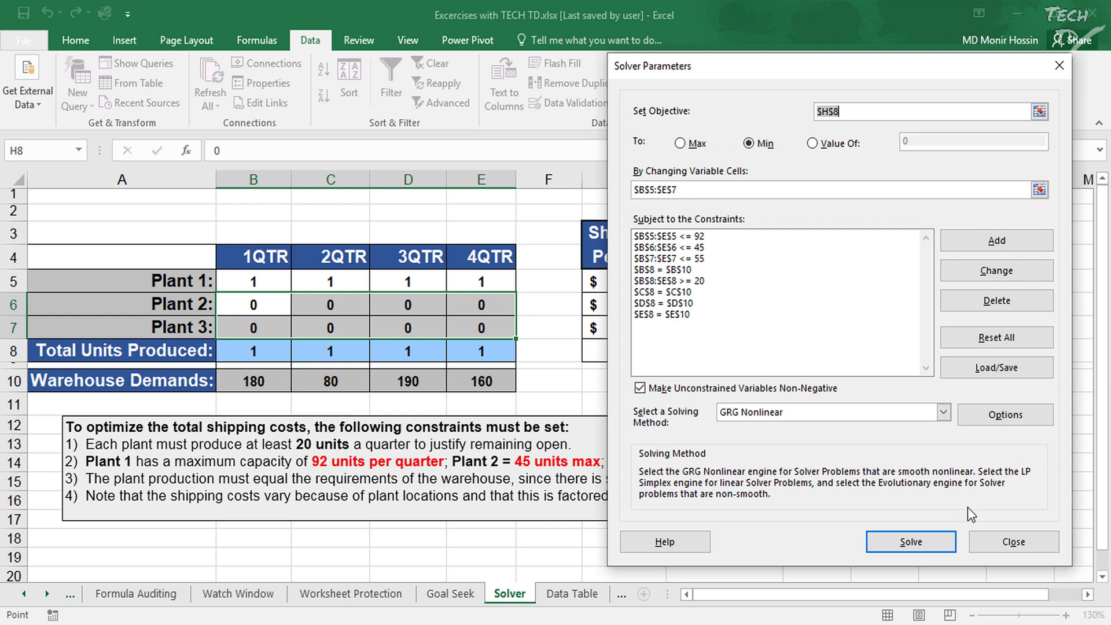
Solve the model for the minimum total shipping cost in H8 and keep the Solver solution in the sheet
left_click(911, 543)
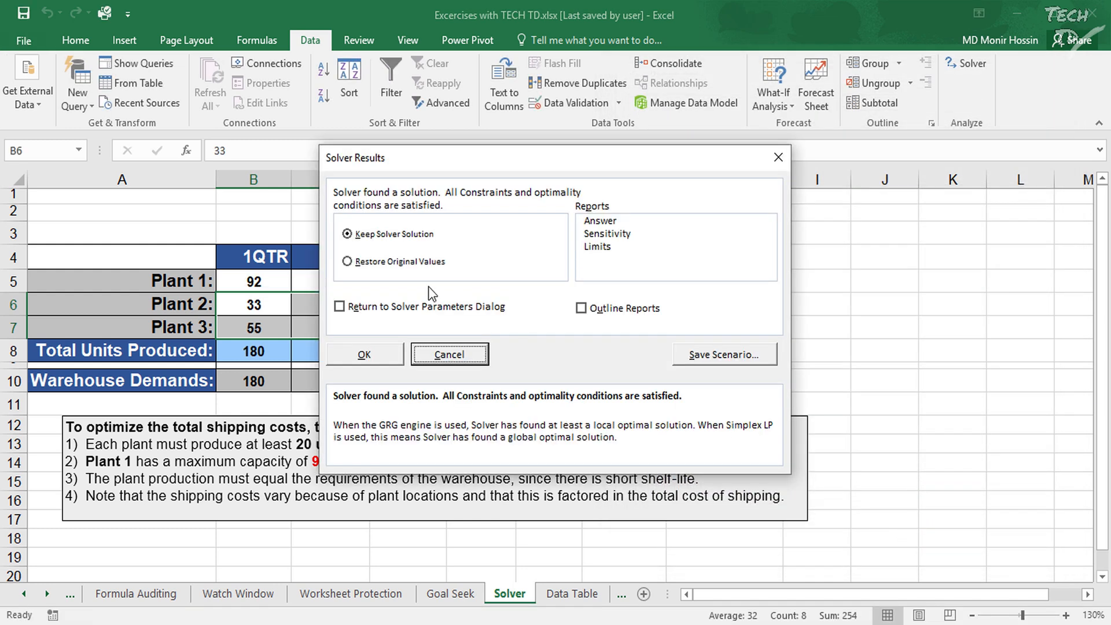
left_click_drag(521, 162, 759, 398)
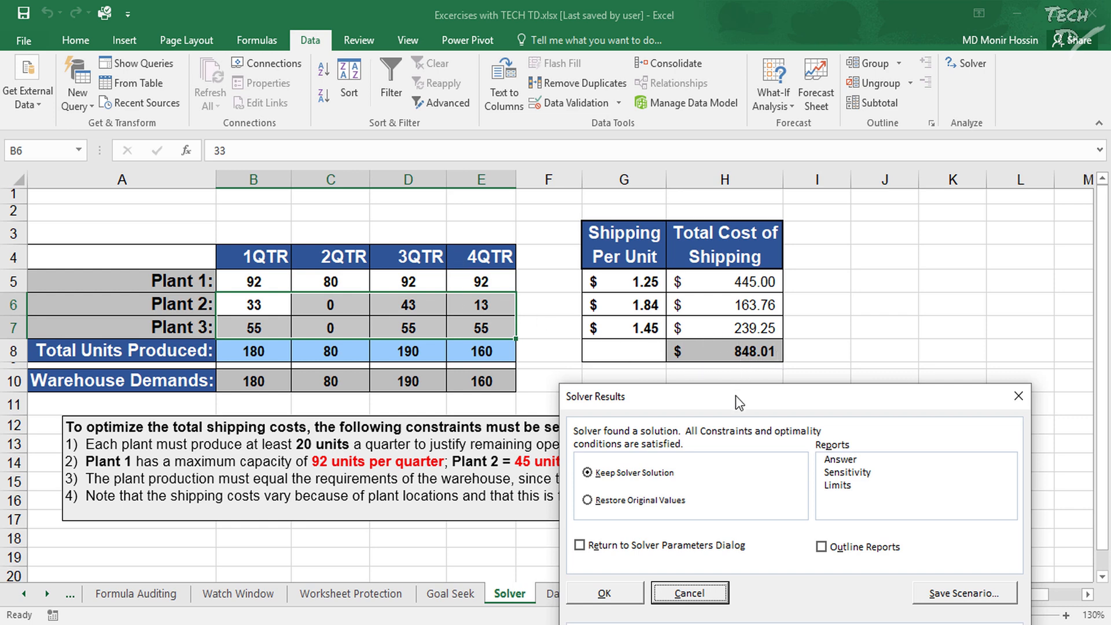
left_click_drag(737, 396, 737, 221)
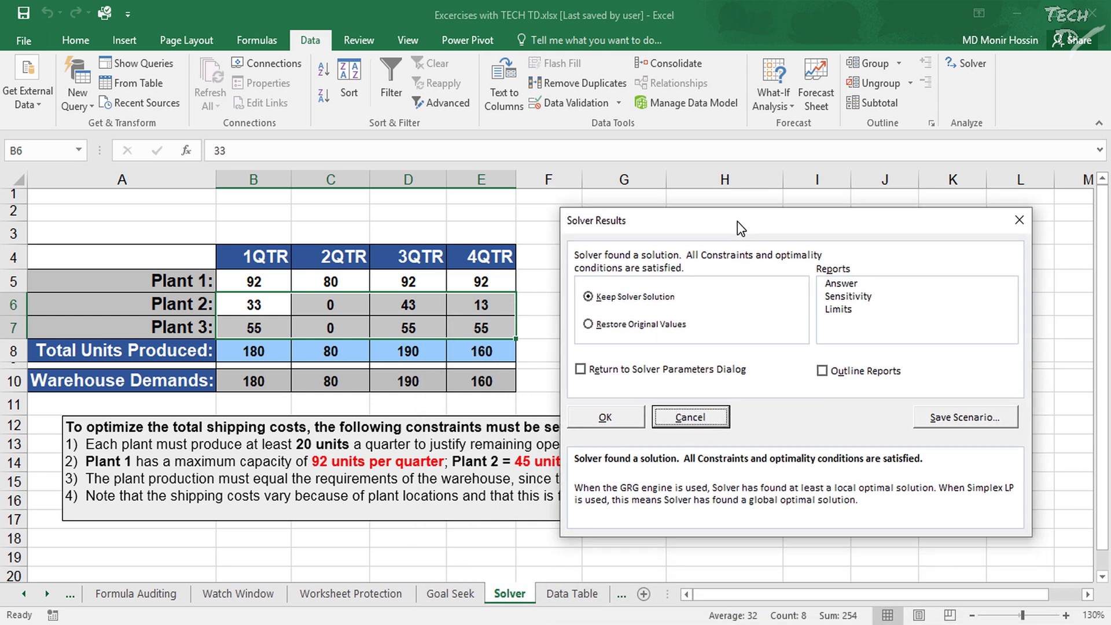
left_click(606, 417)
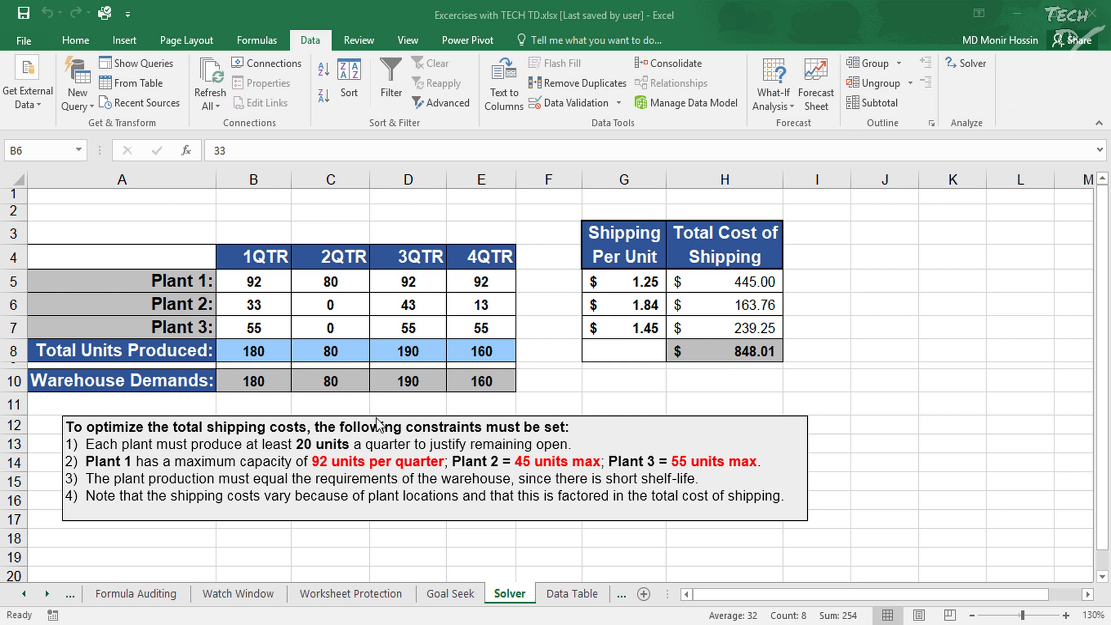
Check the Solver add-in's activation in the list of available Excel add-ins and close the list
left_click(17, 44)
left_click(77, 459)
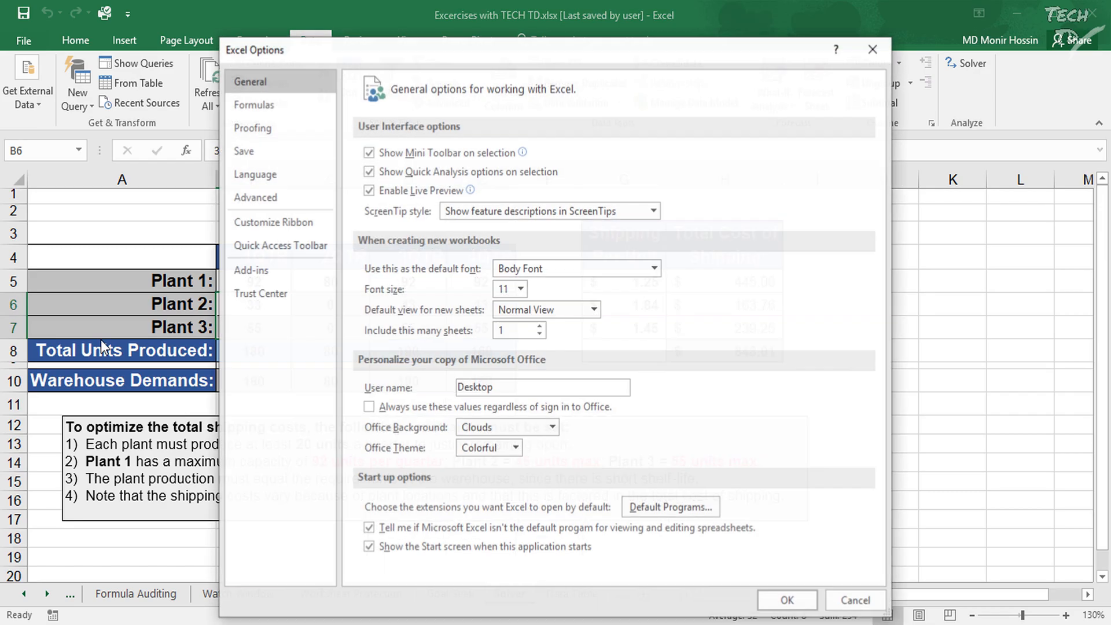
left_click(283, 272)
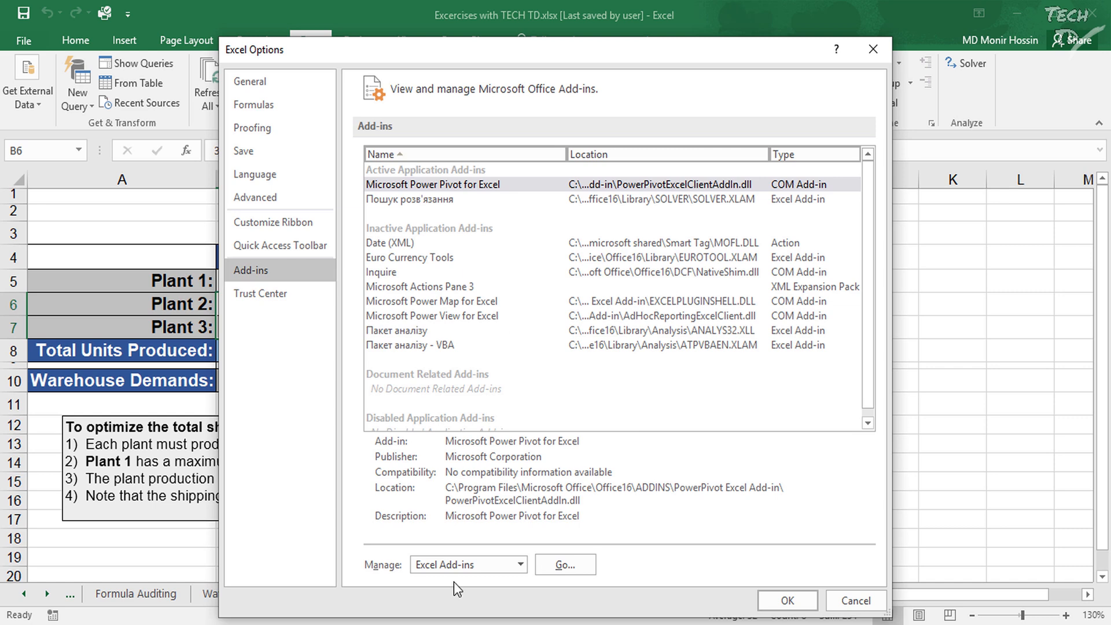
left_click(551, 571)
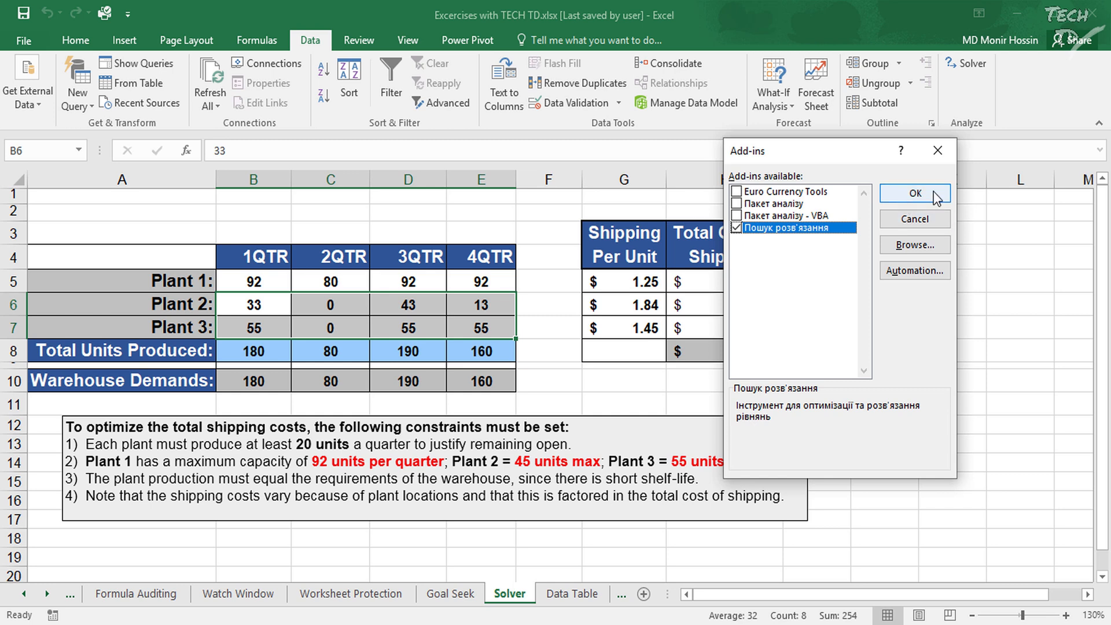
left_click(938, 150)
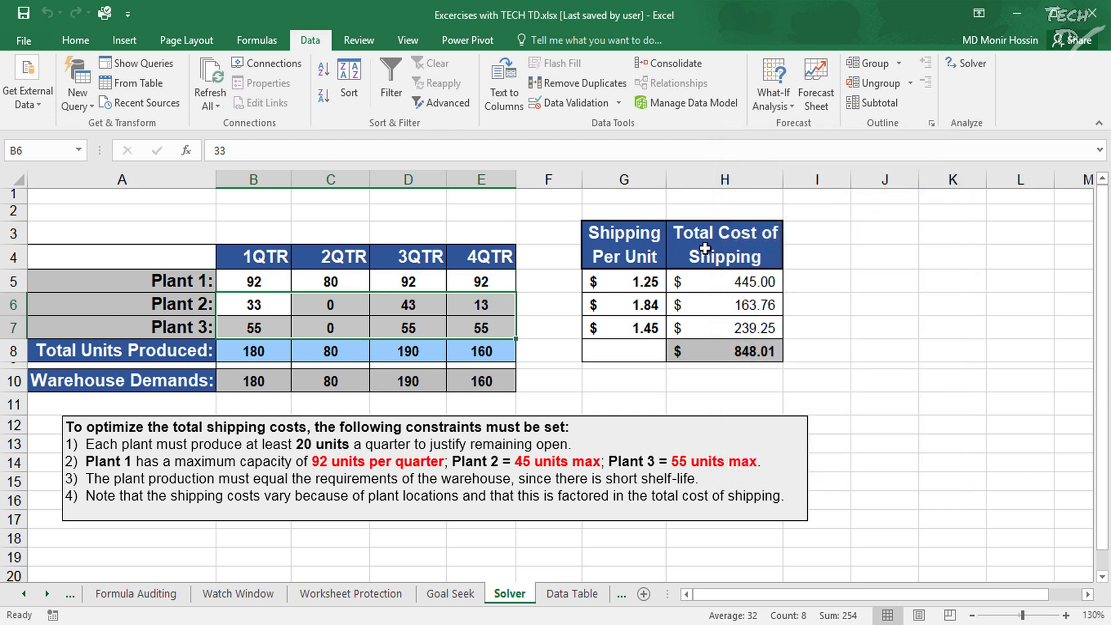